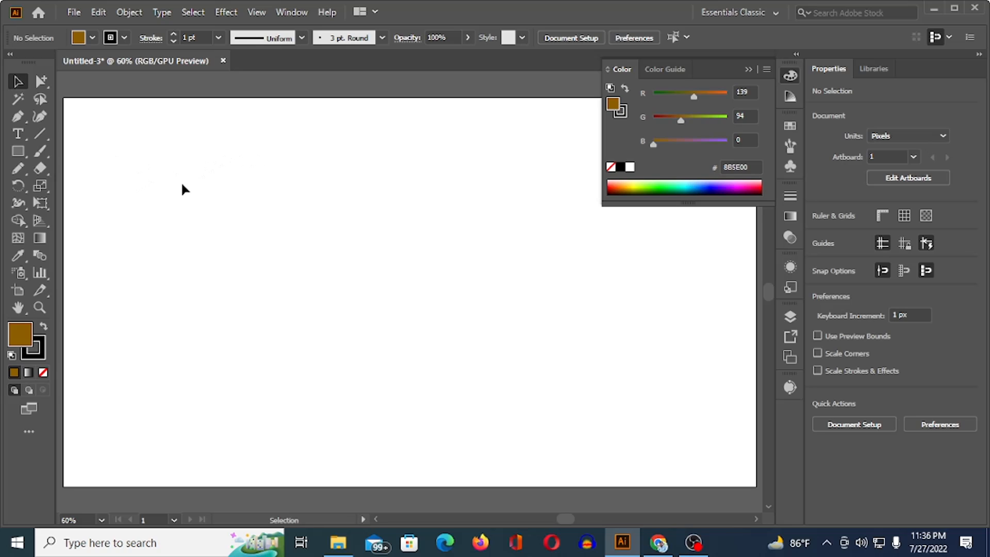
Draw a square about 80 px wide near the artboard's upper-left corner and deselect it.
click(17, 153)
drag(89, 140, 126, 181)
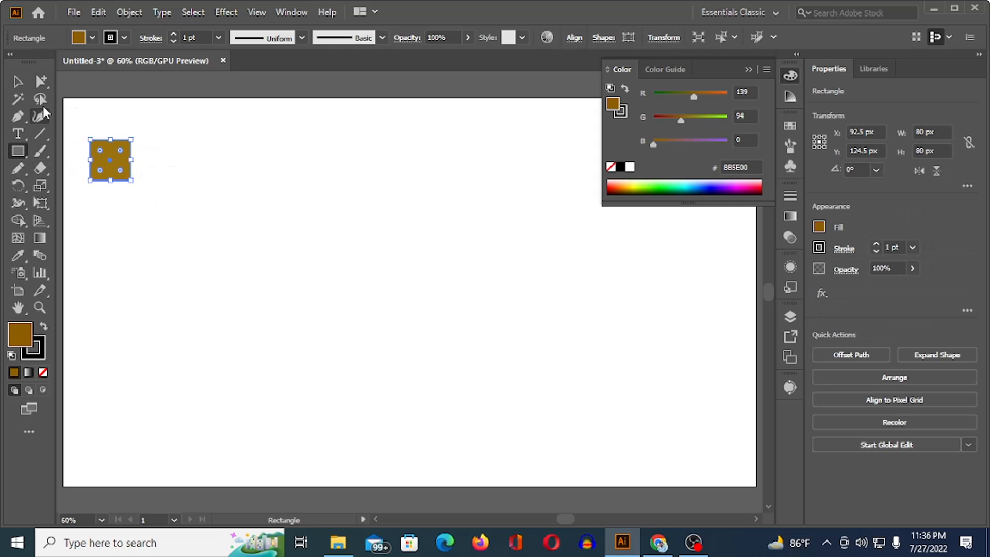
click(17, 81)
click(136, 226)
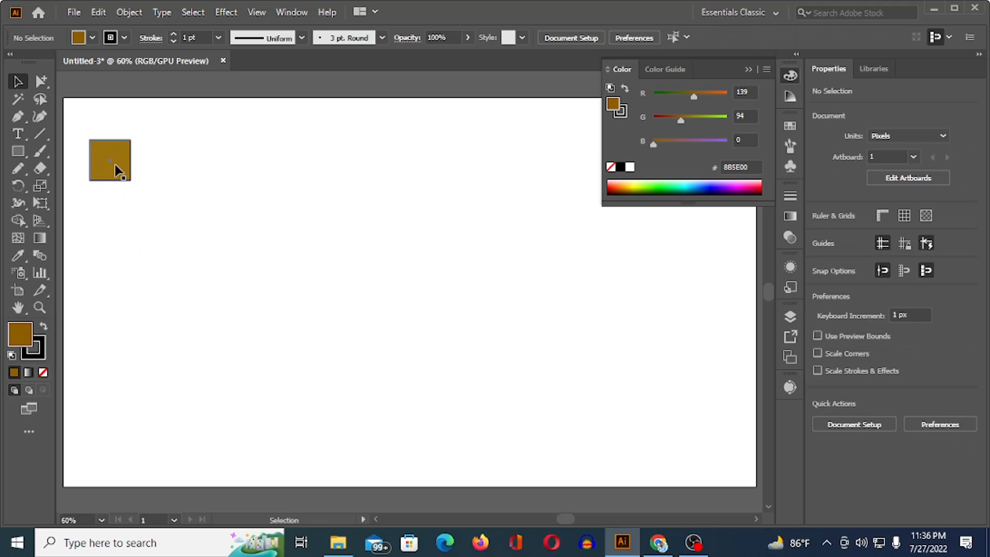
Duplicate the square horizontally, placing the copy about 103 px to the right of the original.
click(115, 163)
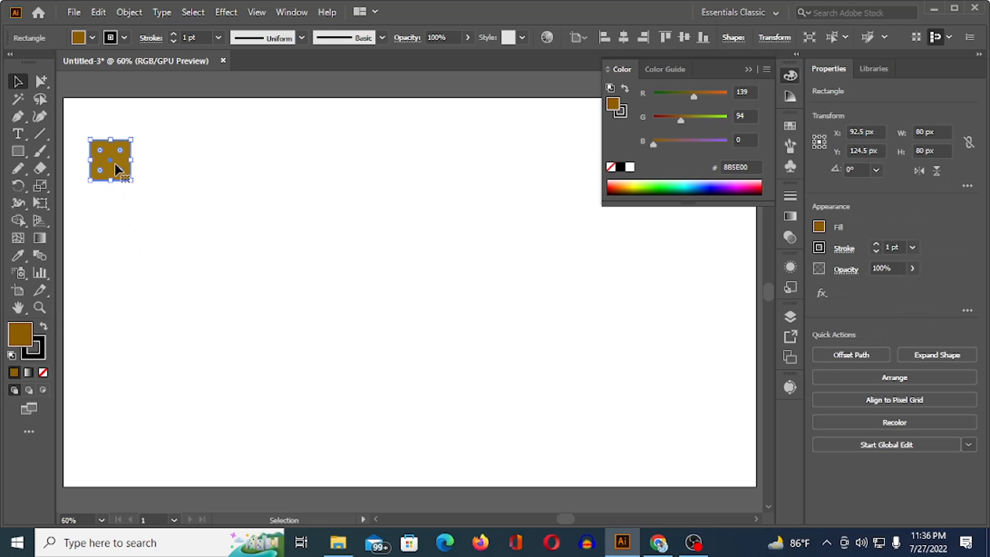
drag(116, 170, 170, 172)
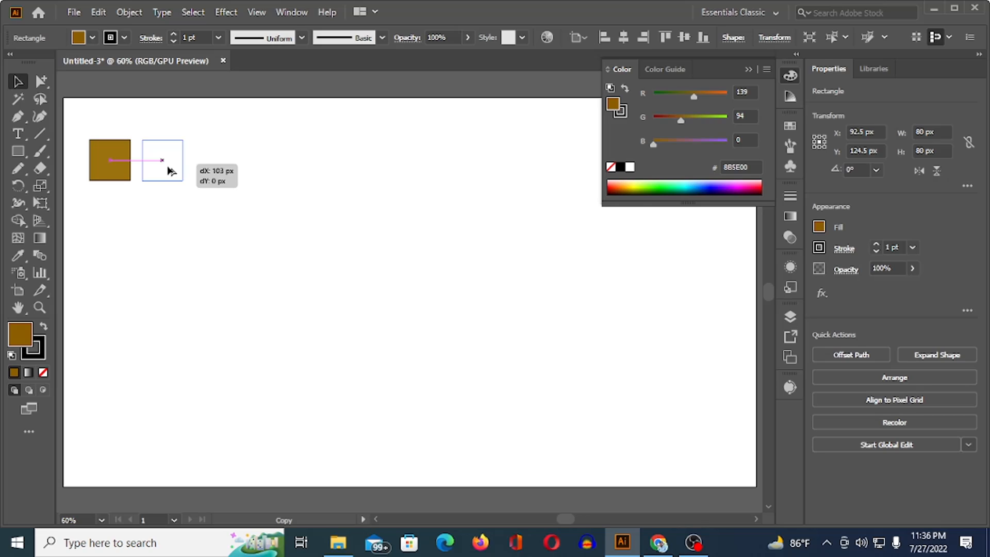
drag(168, 167, 168, 166)
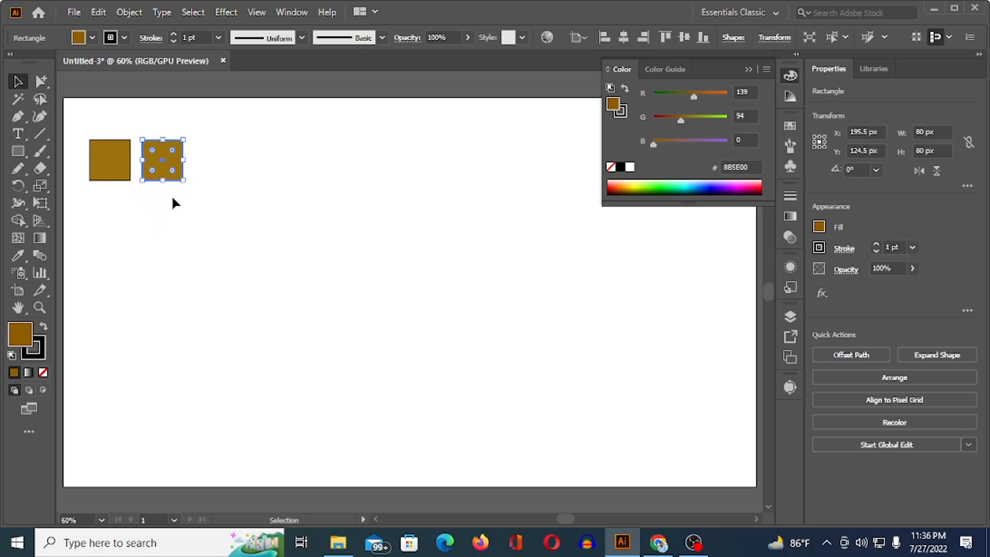
Repeat the last duplication four times to complete a row of six evenly spaced squares.
key(ctrl)
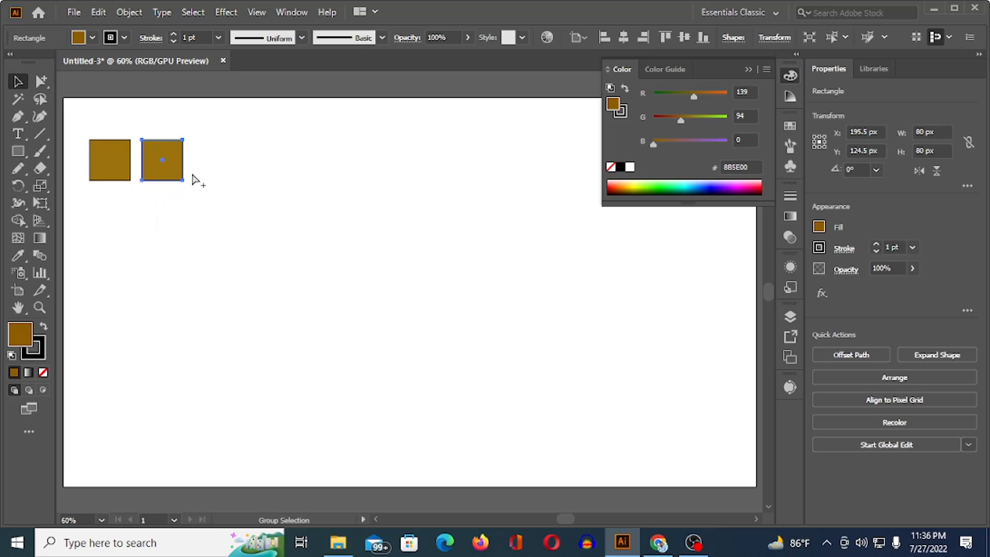
key(ctrl+d)
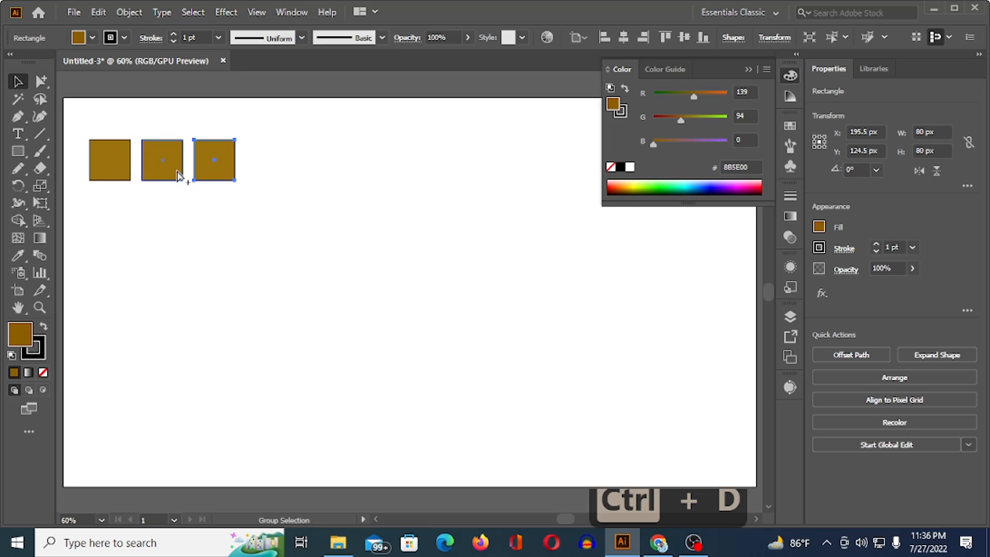
key(ctrl+d)
key(ctrl+d)
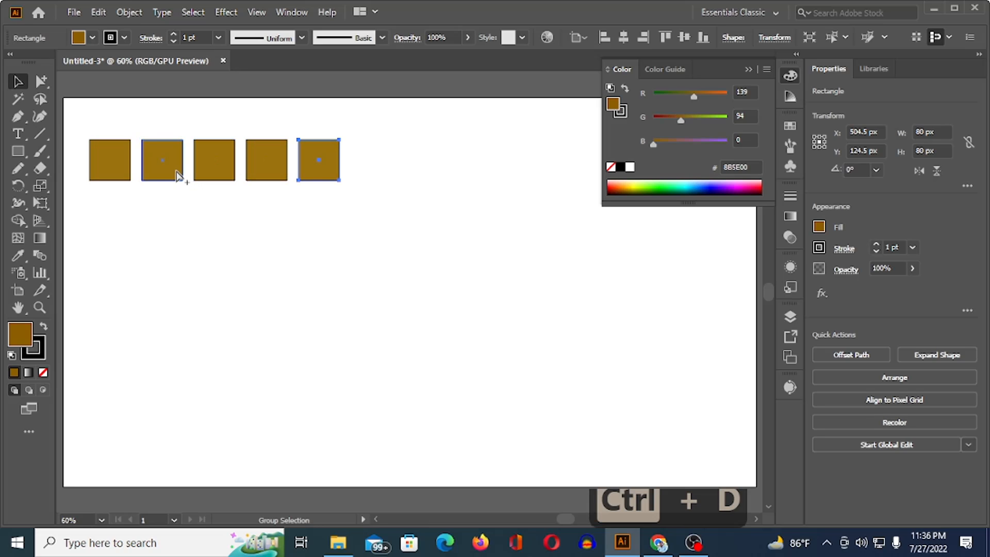
key(ctrl+d)
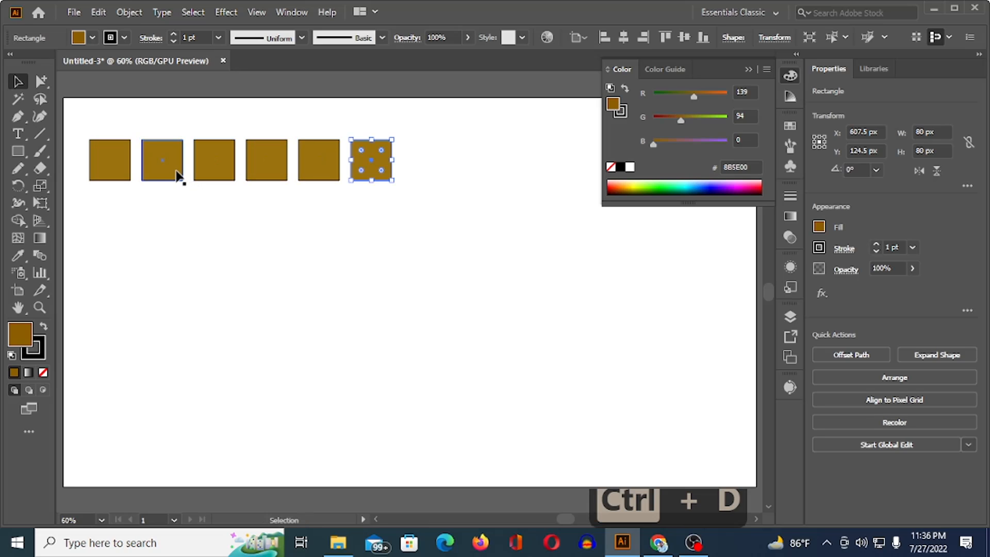
Duplicate the whole row of squares about 111 px below and repeat the copy twice to form four rows.
click(103, 122)
drag(101, 121, 392, 193)
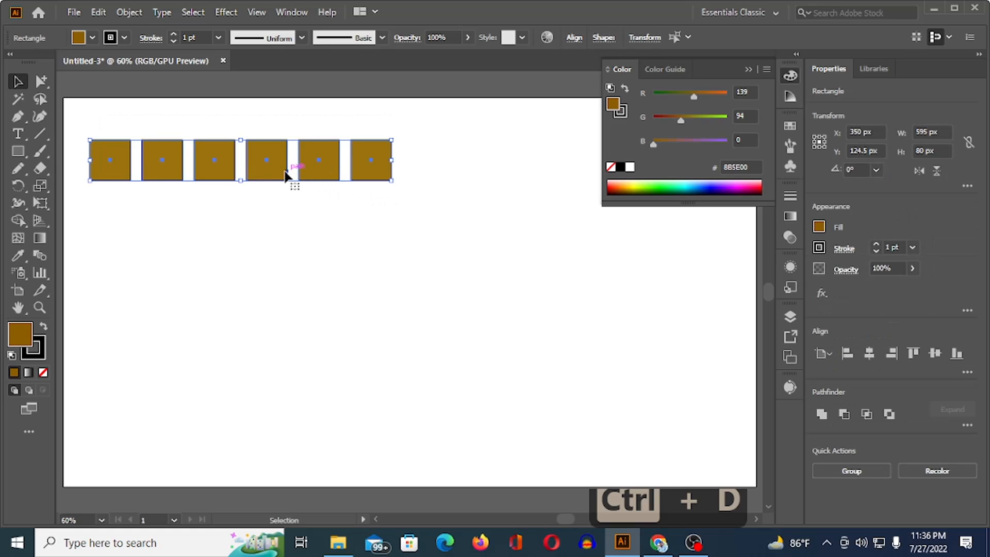
drag(285, 167, 285, 221)
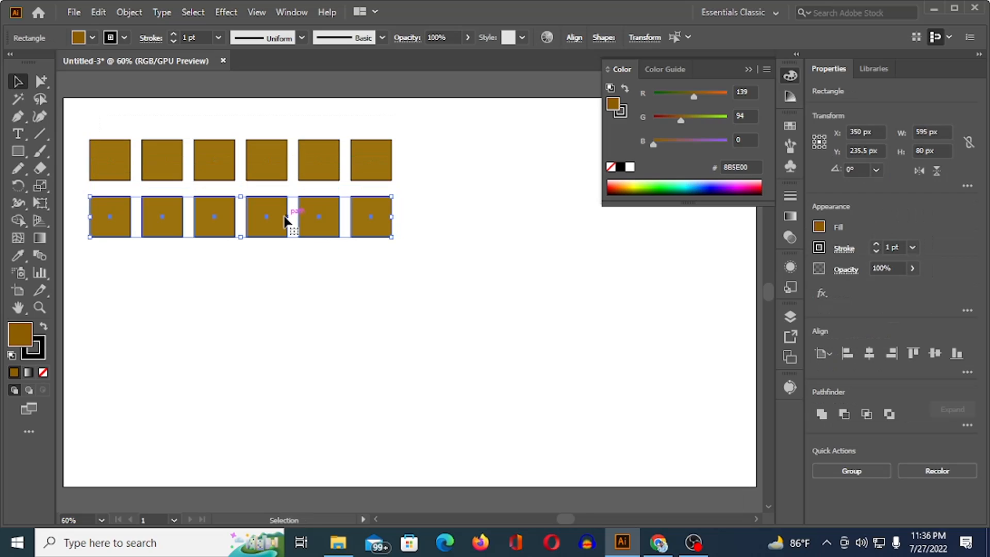
key(ctrl+d)
key(ctrl+d)
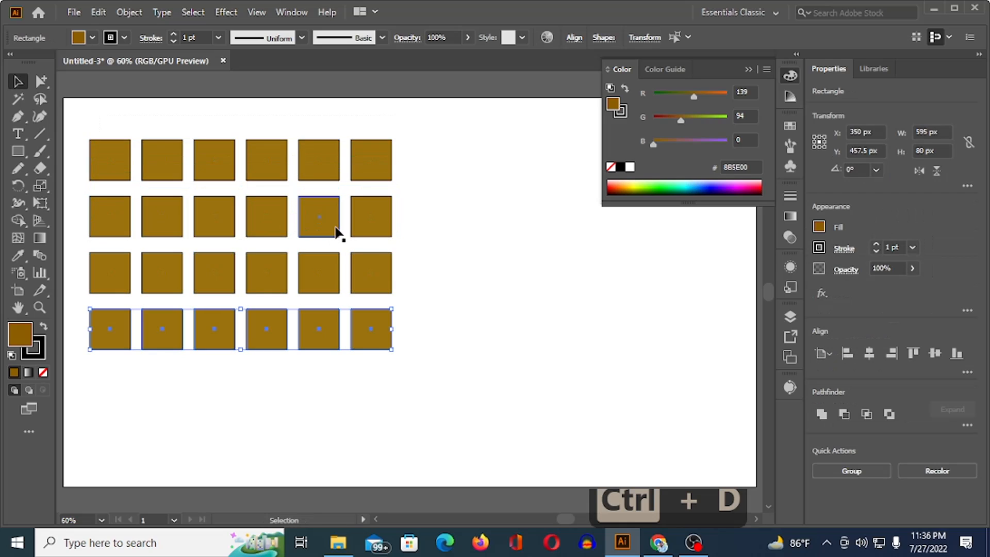
click(475, 155)
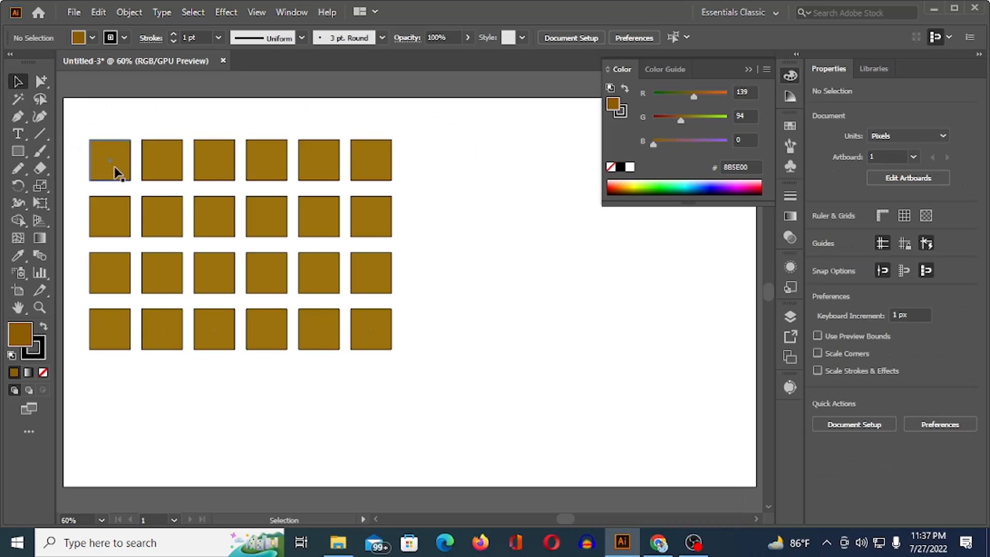
Move the first square of the top row up about 6 px and group the row's first four squares.
mouse_move(114, 166)
mouse_down()
mouse_move(135, 111)
mouse_move(112, 167)
mouse_move(145, 149)
mouse_move(141, 116)
mouse_move(253, 122)
mouse_move(458, 213)
mouse_move(471, 159)
mouse_move(205, 121)
mouse_move(111, 166)
mouse_up()
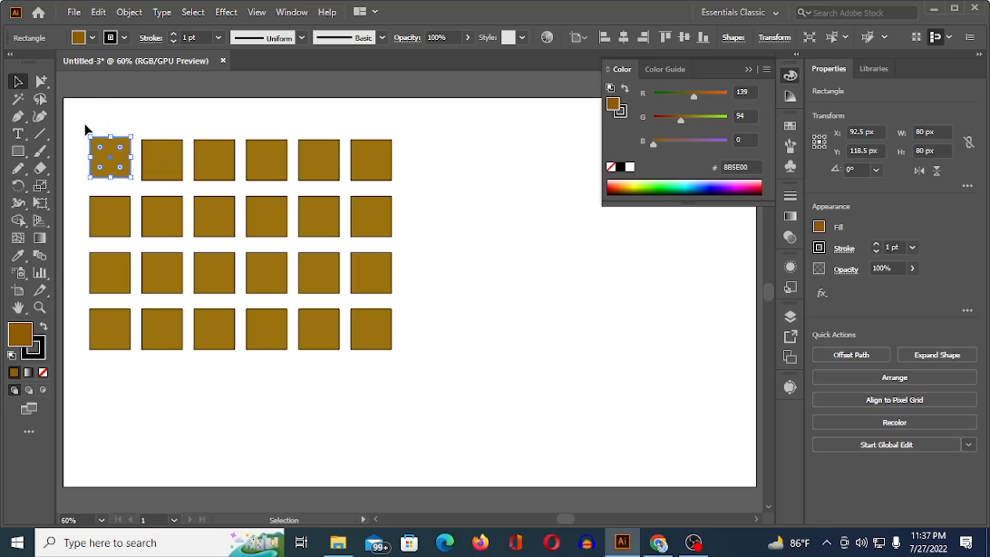
click(109, 105)
drag(110, 106, 283, 183)
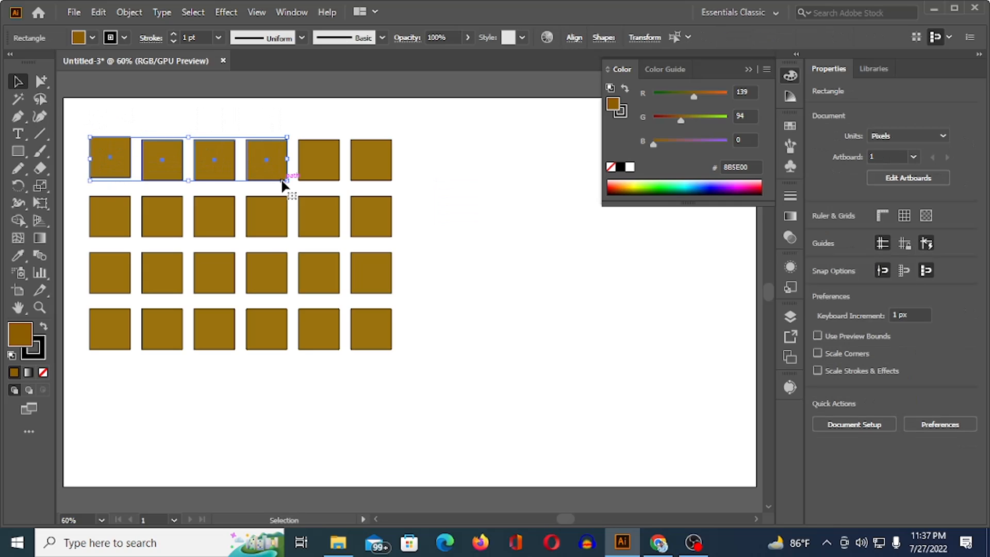
key(ctrl+g)
click(143, 167)
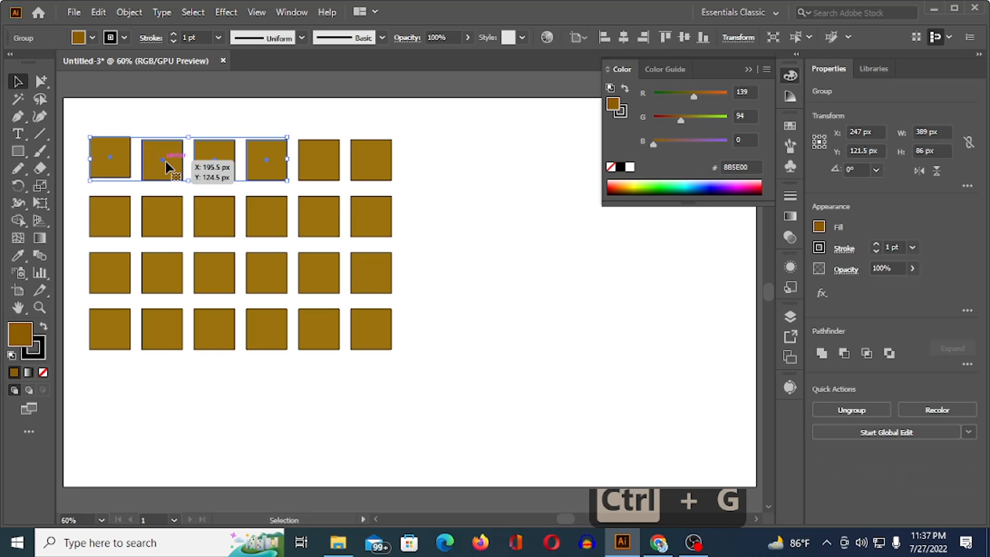
Move the group of four squares about 11 px to the right and 11 px up.
click(161, 117)
drag(104, 156, 168, 126)
drag(168, 126, 111, 151)
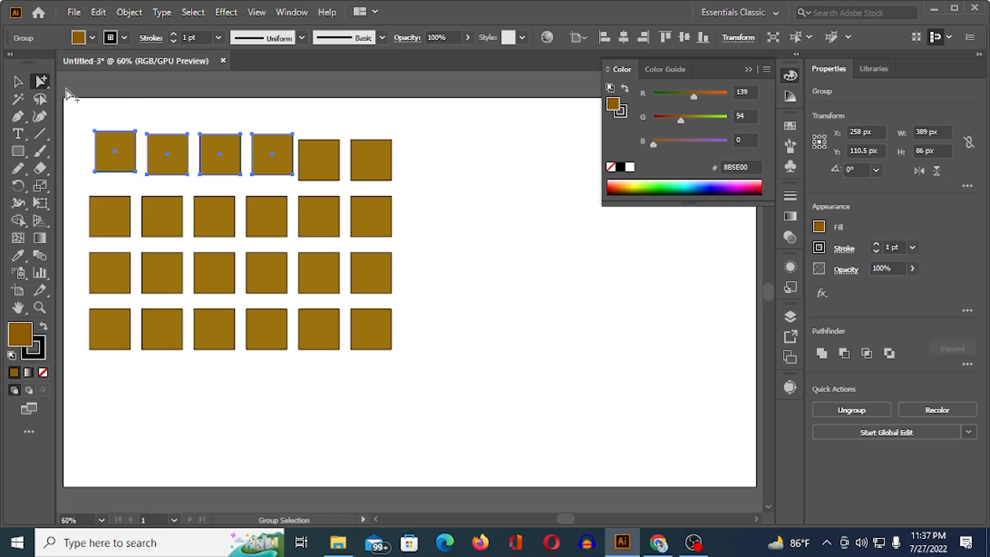
Use Direct Selection to move only the group's second square about 3 px to the right.
drag(42, 82, 103, 82)
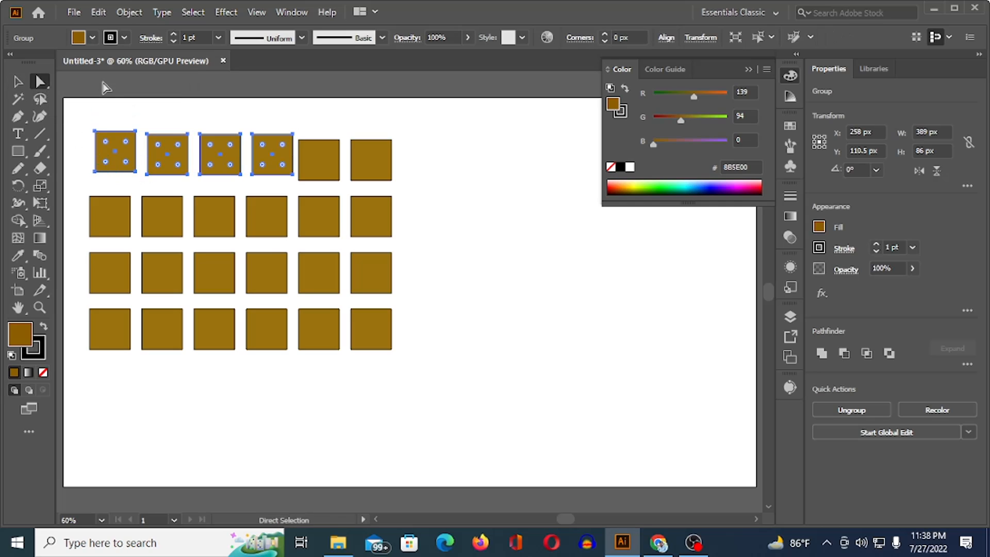
click(115, 118)
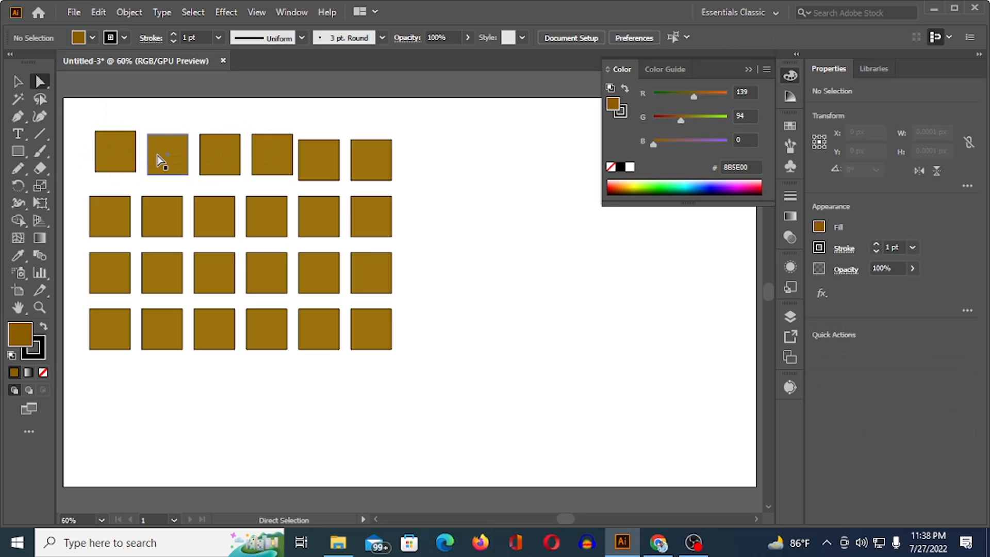
scroll(161, 161, up, 2)
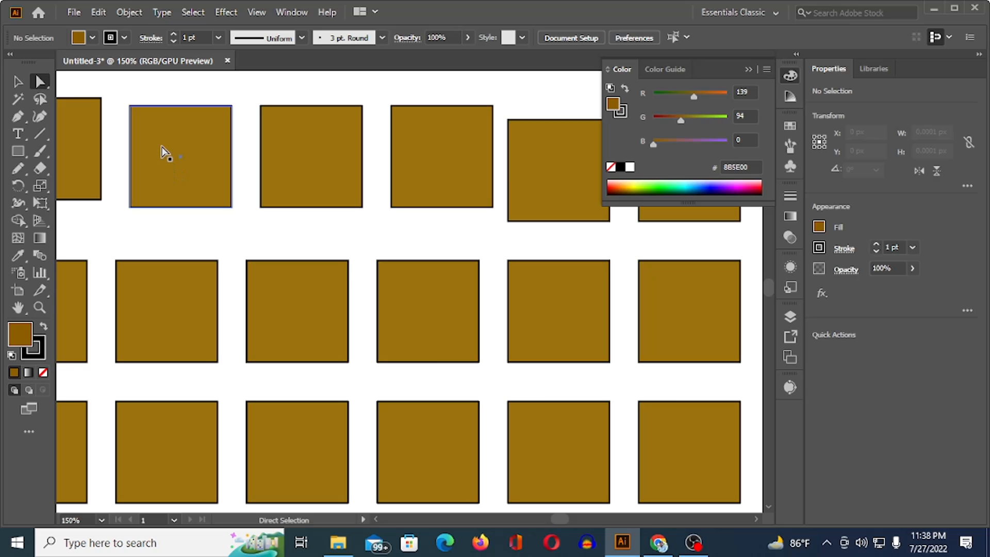
mouse_move(164, 152)
mouse_down()
mouse_move(177, 100)
mouse_move(163, 158)
mouse_move(165, 149)
mouse_up()
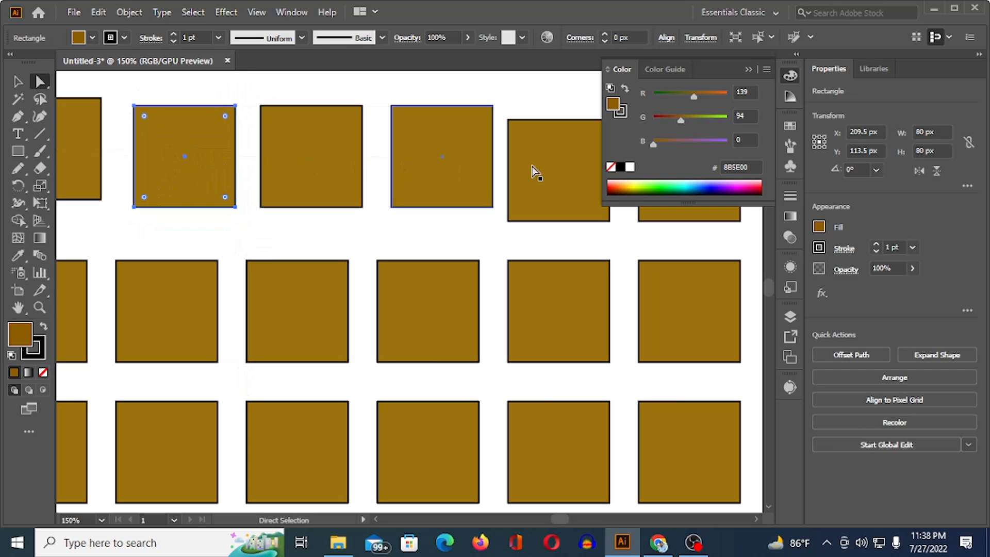
Change the fill of the group's second square to purple, #730058.
click(650, 182)
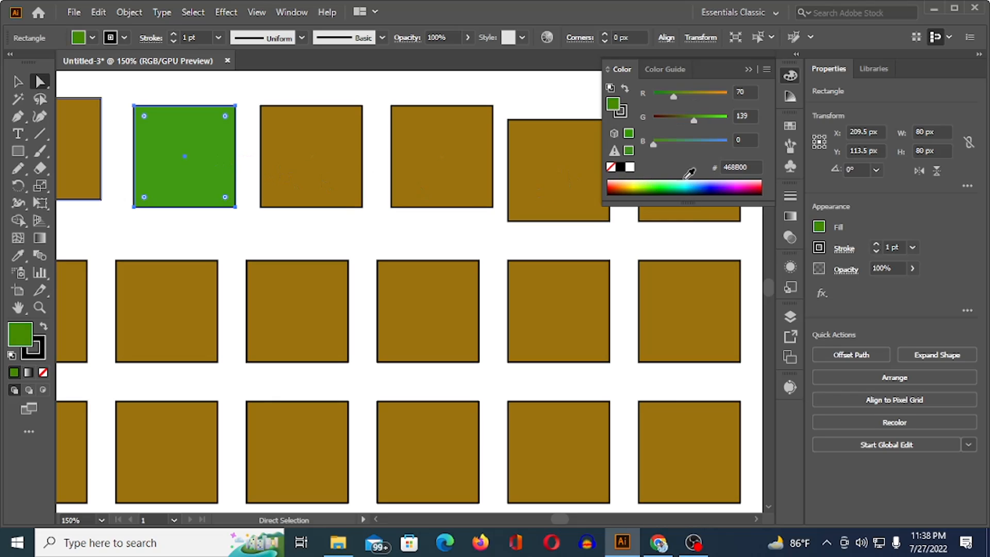
click(723, 186)
click(742, 192)
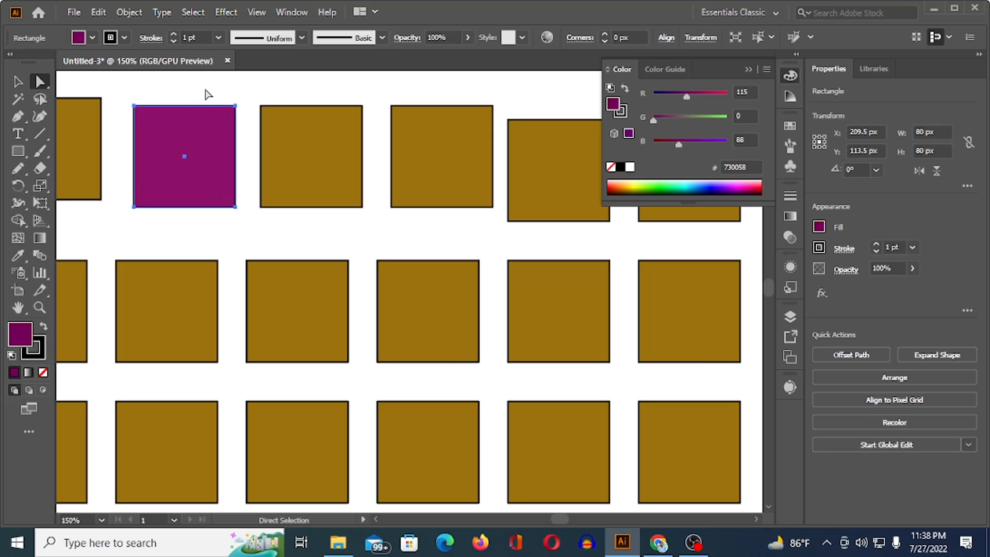
Move the purple square up about 6 px within its group.
click(205, 94)
mouse_move(212, 135)
mouse_down()
mouse_move(210, 110)
mouse_move(209, 127)
mouse_up()
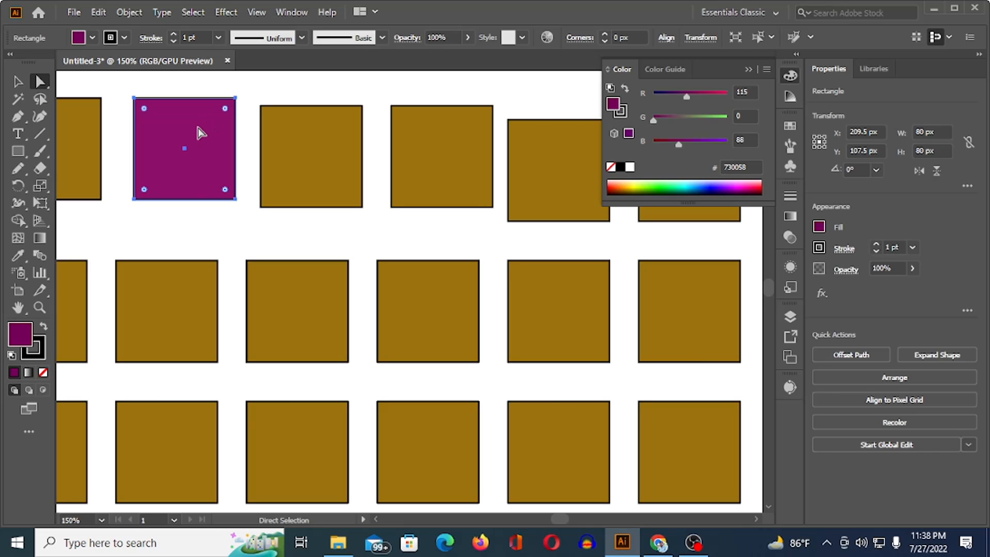
click(243, 108)
click(201, 122)
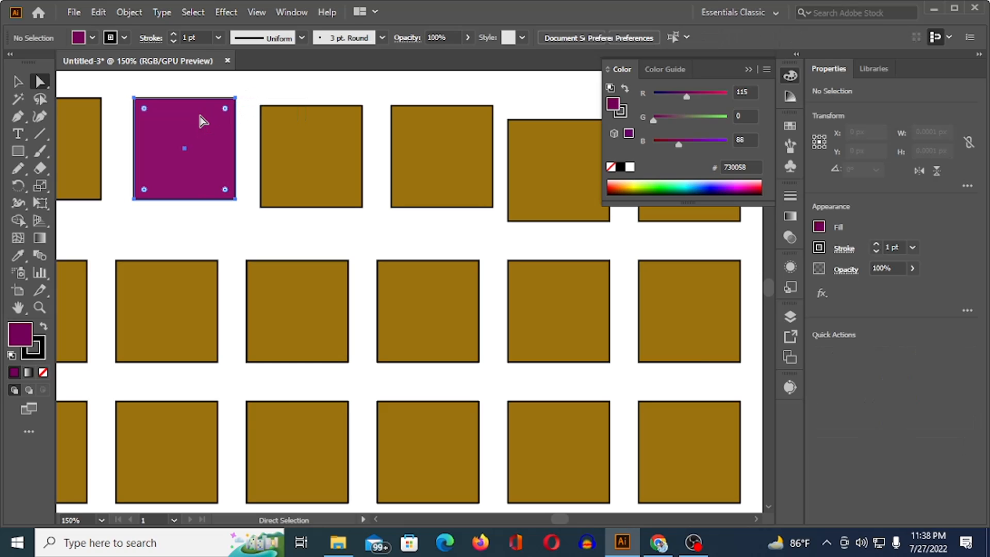
Move the purple square's upper-right anchor point inward, about 3 px left and 6 px down.
click(237, 98)
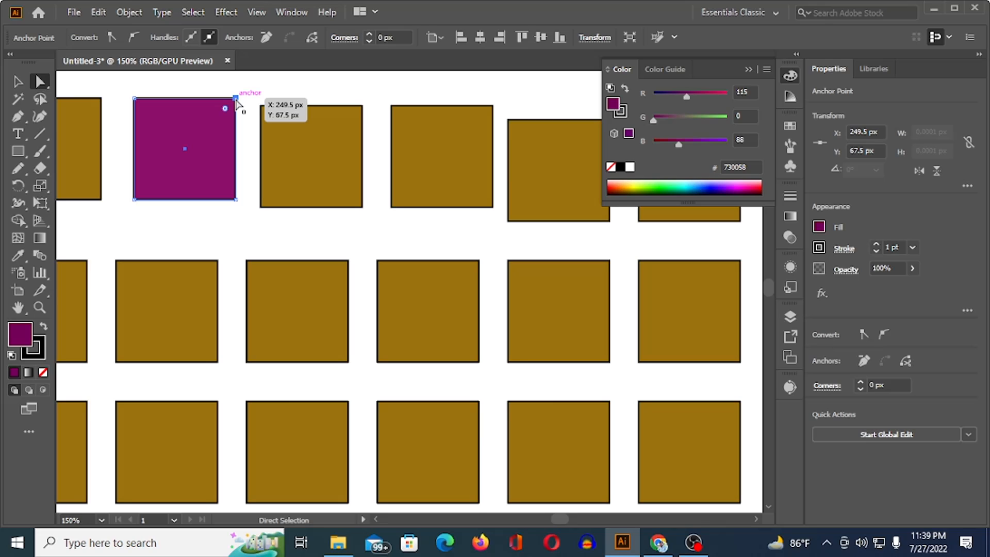
scroll(236, 103, up, 2)
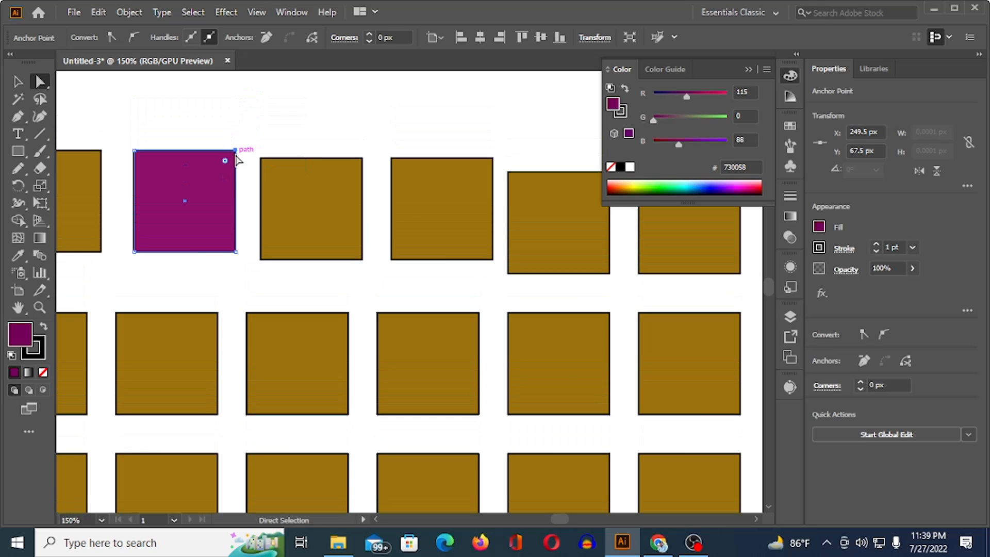
mouse_move(235, 154)
mouse_down()
mouse_move(185, 192)
mouse_move(204, 147)
mouse_move(186, 145)
mouse_move(222, 166)
mouse_move(214, 141)
mouse_move(237, 150)
mouse_move(218, 134)
mouse_move(247, 155)
mouse_move(231, 160)
mouse_up()
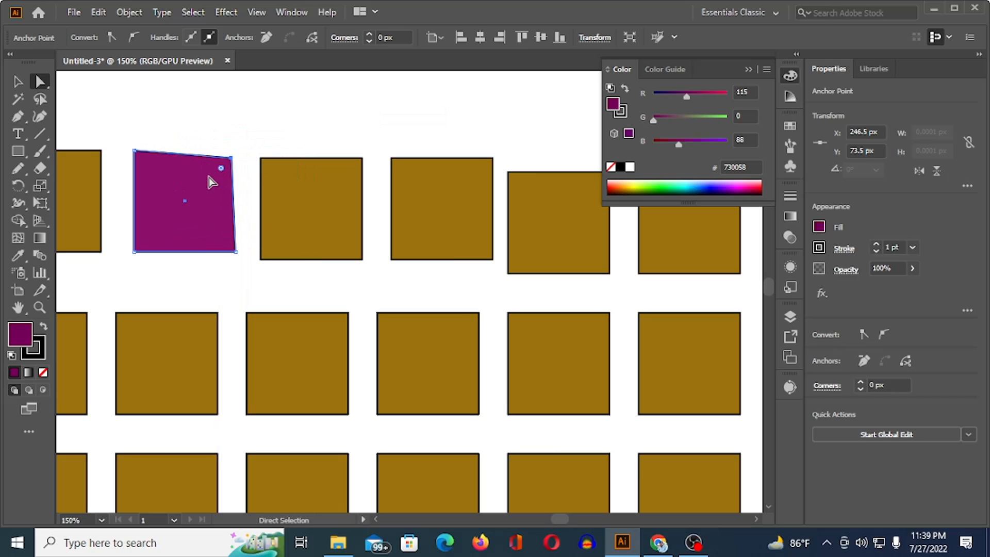
Undo the anchor point move on the purple square and deselect it.
key(ctrl+z)
key(ctrl+z)
key(ctrl+z)
key(ctrl+z)
key(ctrl+z)
key(ctrl+z)
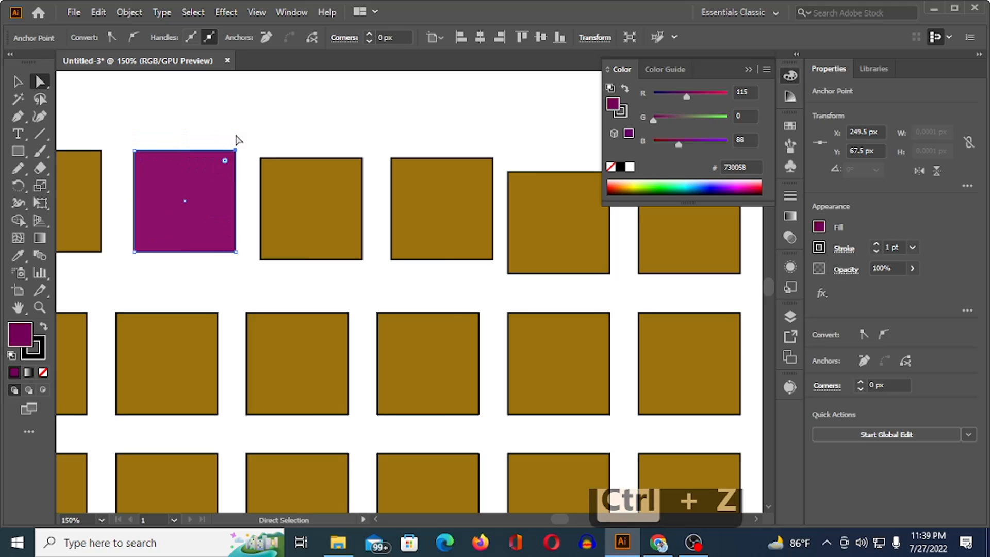
click(250, 122)
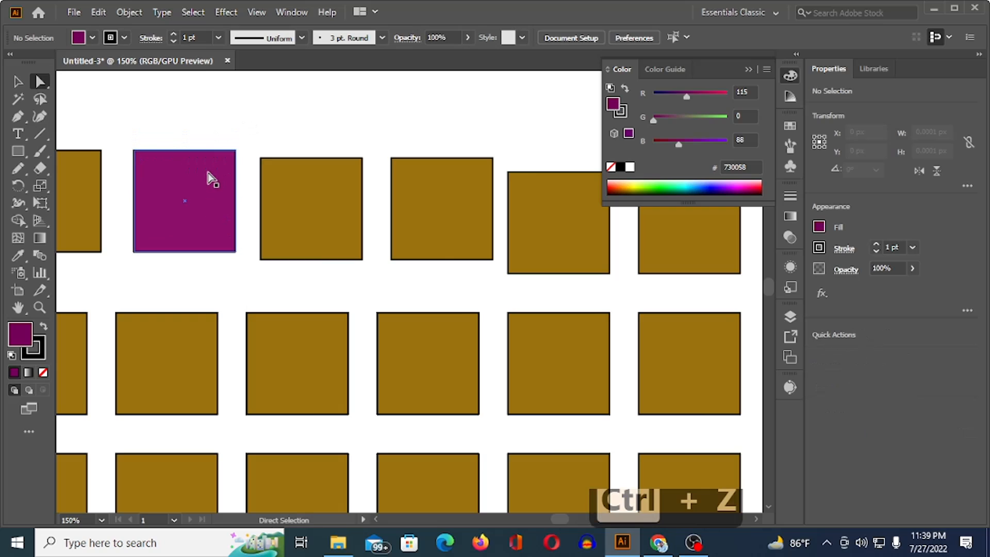
Try rounding only the purple square's upper-right corner to about 21.5 px, and undo the rounding.
click(202, 181)
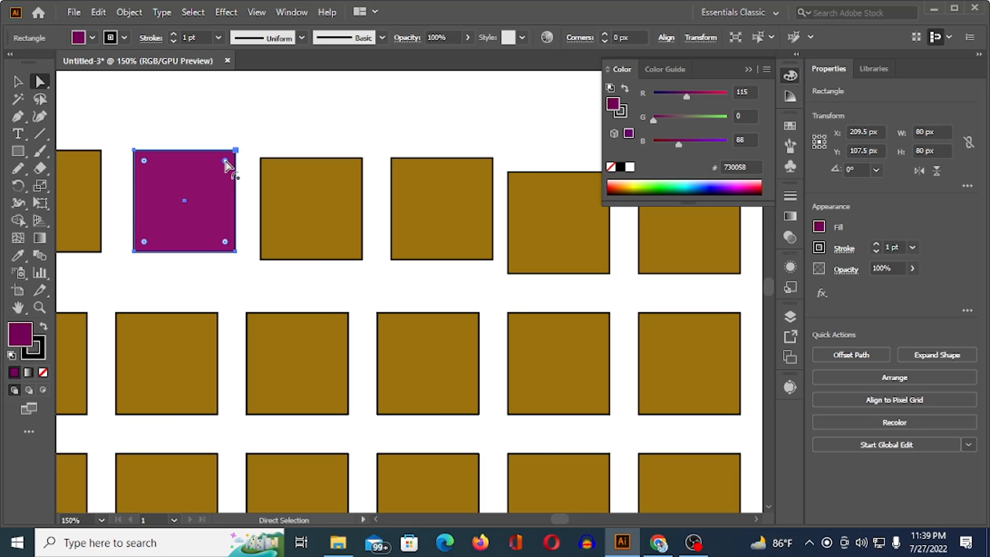
drag(224, 162, 212, 184)
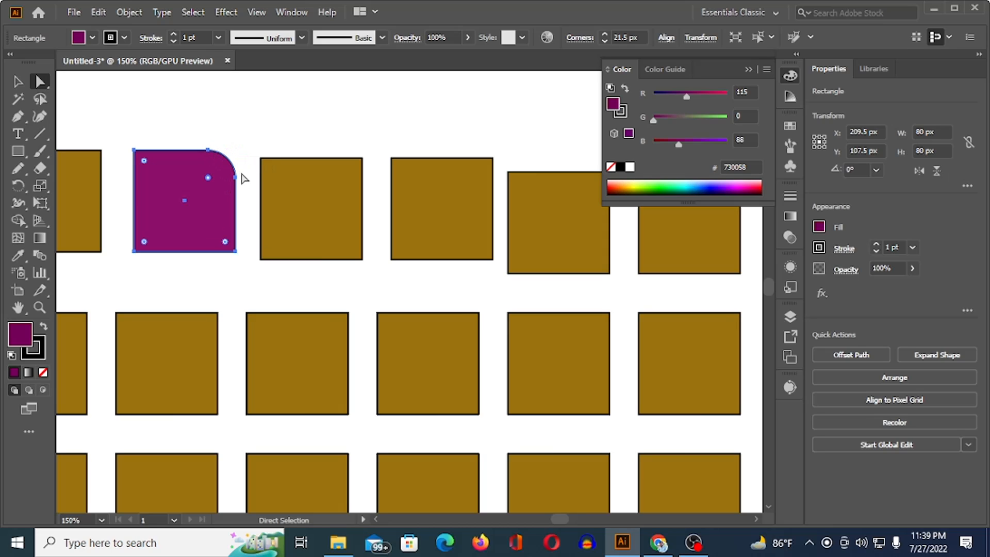
key(ctrl)
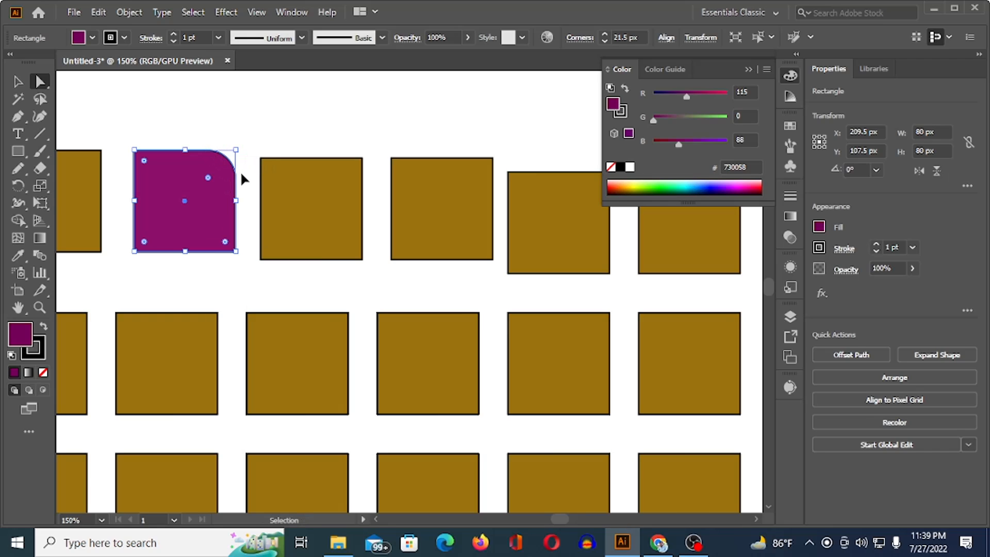
key(ctrl+z)
click(242, 122)
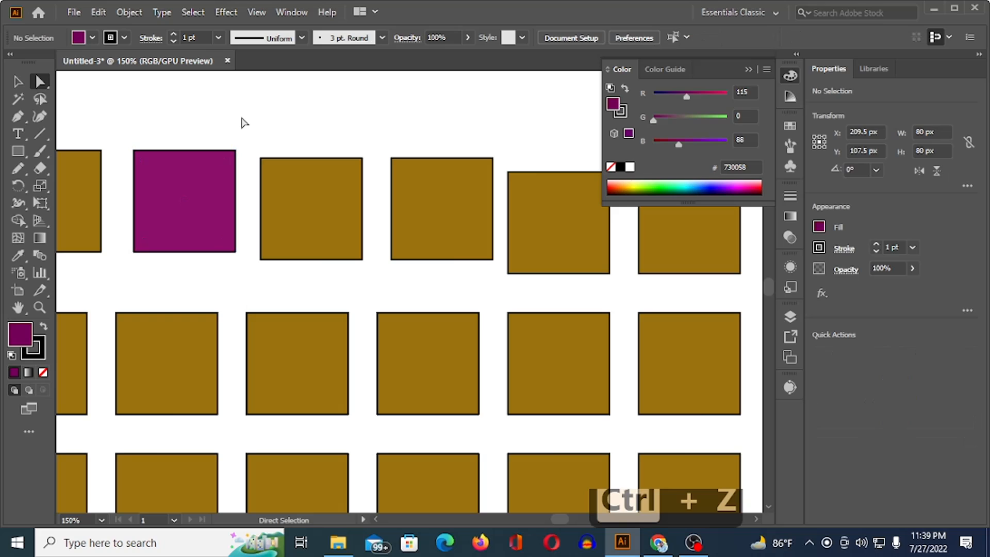
Select the purple square with the Direct Selection tool and pick its upper-right corner widget.
click(217, 173)
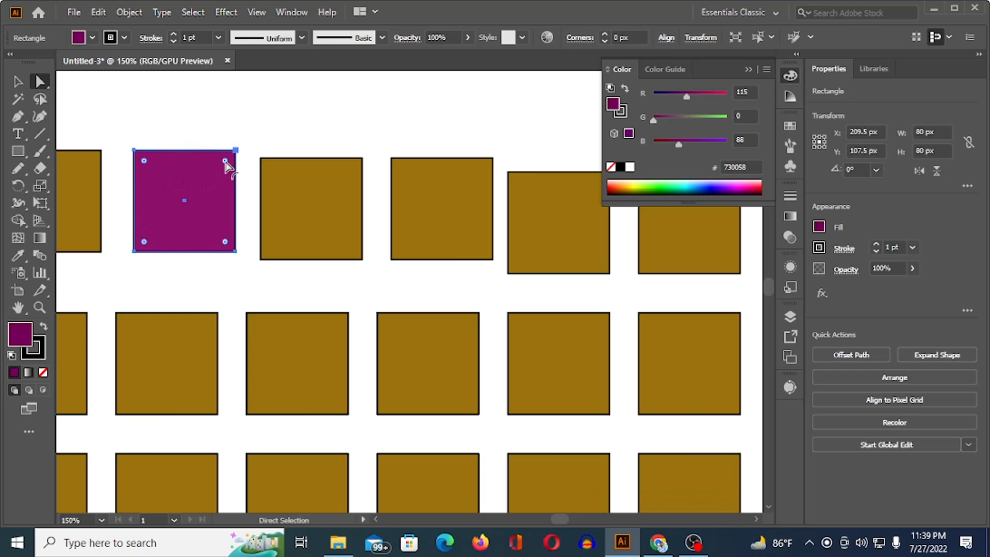
mouse_move(225, 164)
mouse_down()
mouse_move(213, 197)
mouse_move(239, 155)
mouse_up()
click(226, 161)
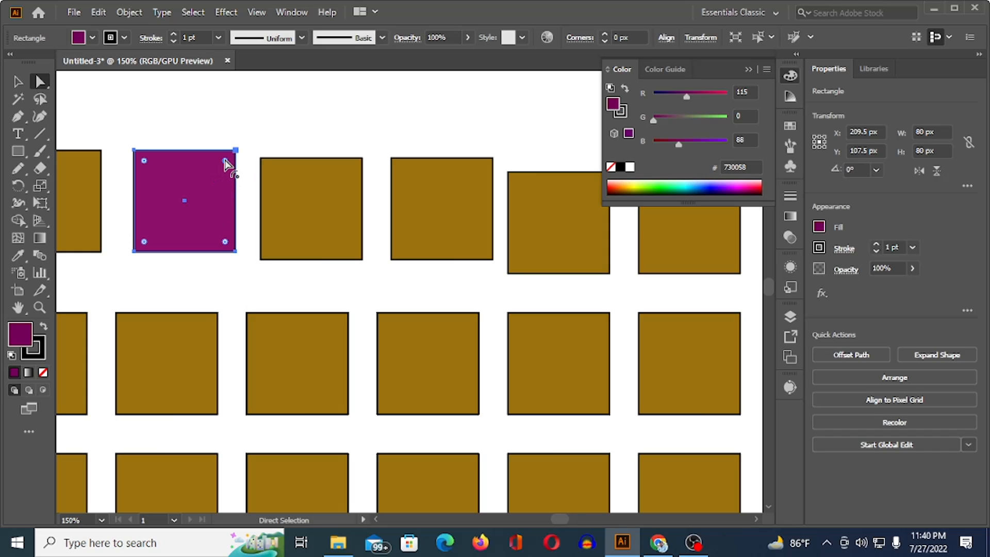
mouse_move(226, 164)
mouse_down()
mouse_move(227, 183)
mouse_move(217, 185)
mouse_move(230, 174)
mouse_move(213, 196)
mouse_move(228, 161)
mouse_up()
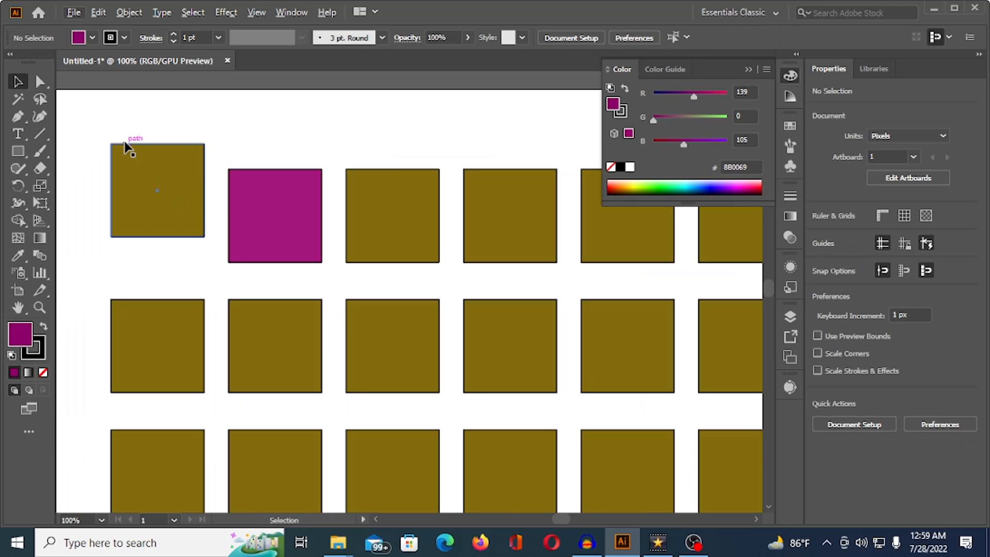
Select both upper anchor points of the first gold square in the top row with the Direct Selection tool.
click(44, 81)
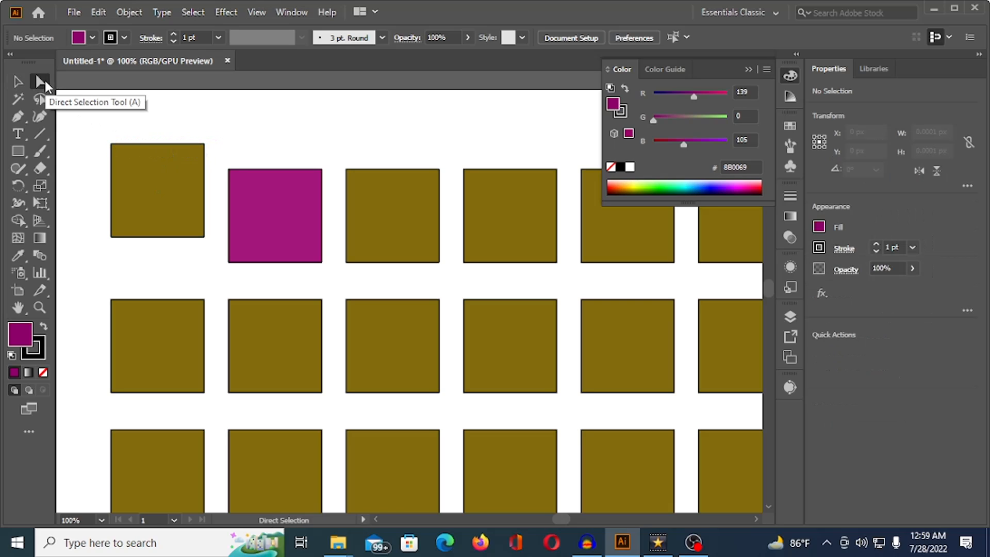
drag(45, 80, 95, 86)
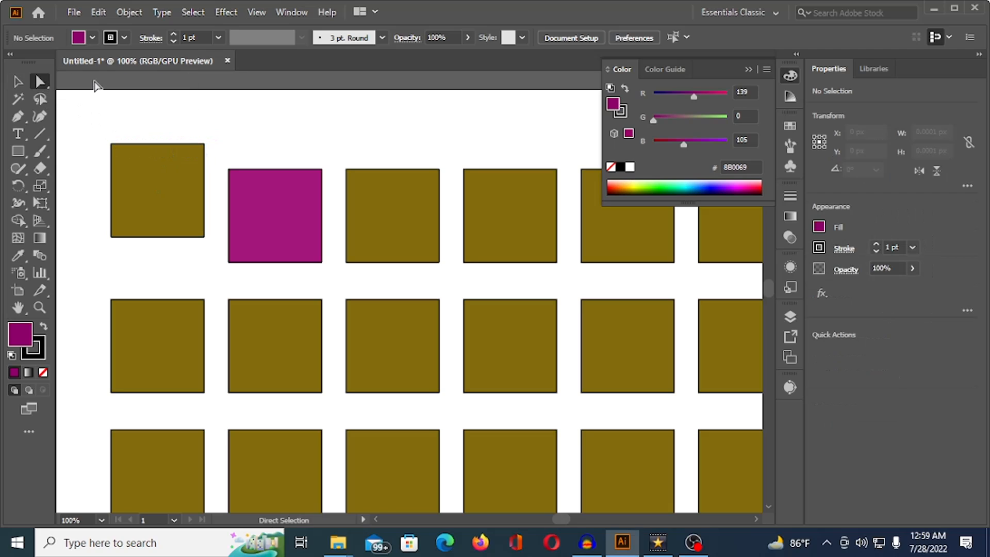
click(139, 178)
drag(111, 147, 112, 146)
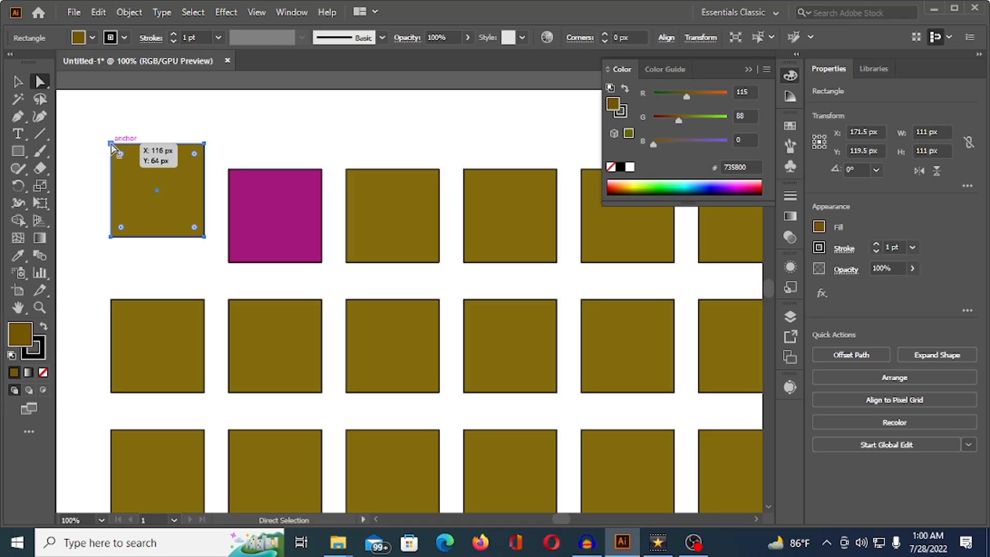
drag(114, 148, 114, 150)
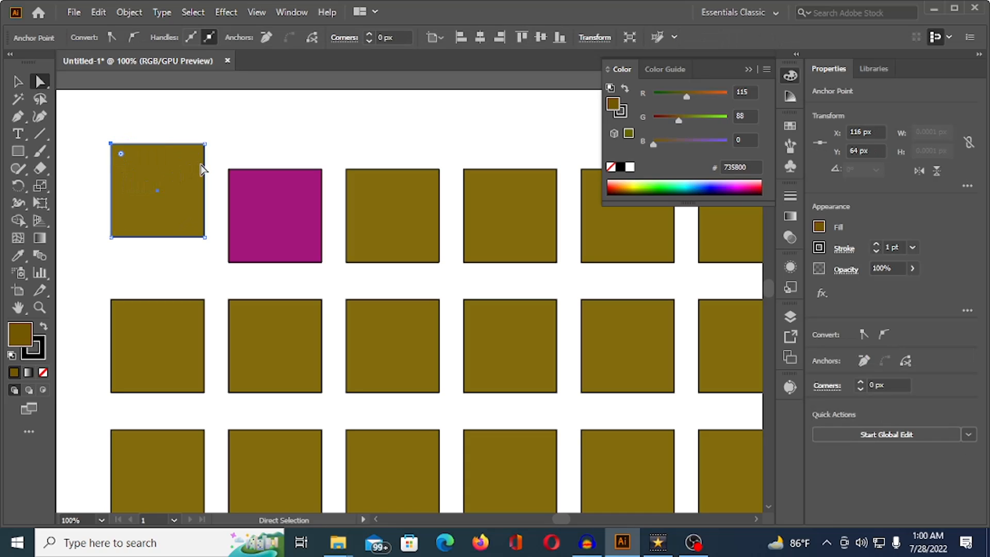
key(ctrl)
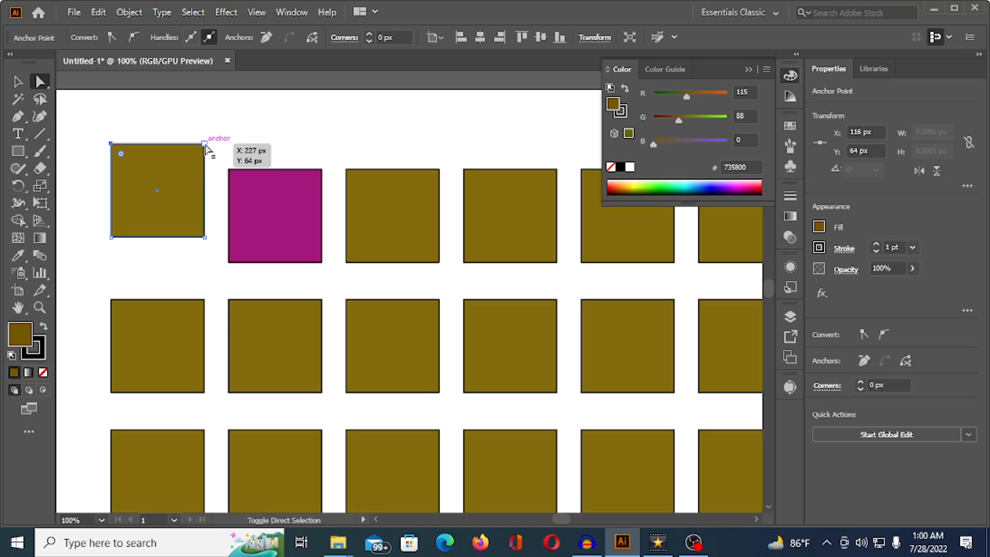
shift+click(205, 144)
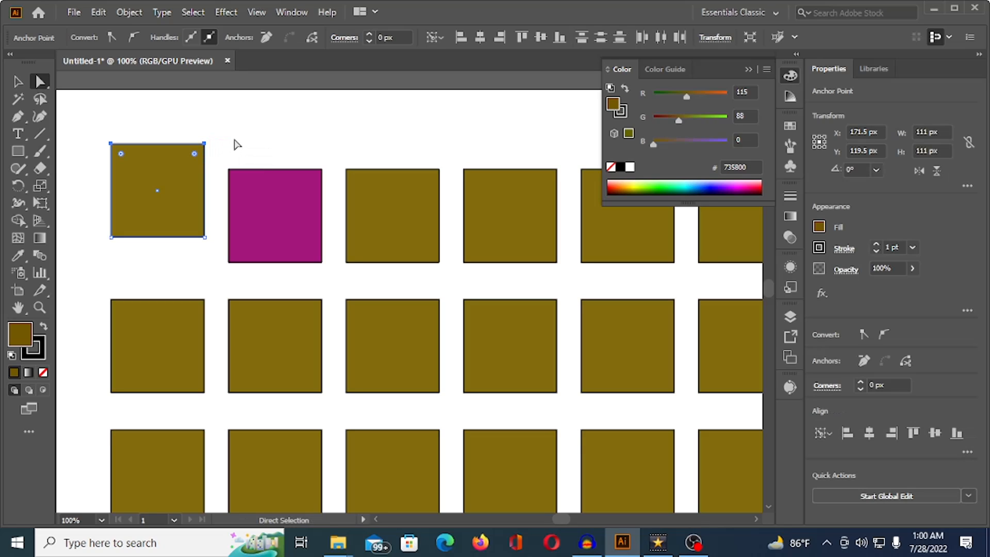
Nudge the two selected upper anchors up and down, ending with the gold square stretched upward to about 132 px tall.
key(Up)
key(Up)
key(Up)
key(Up)
key(Up)
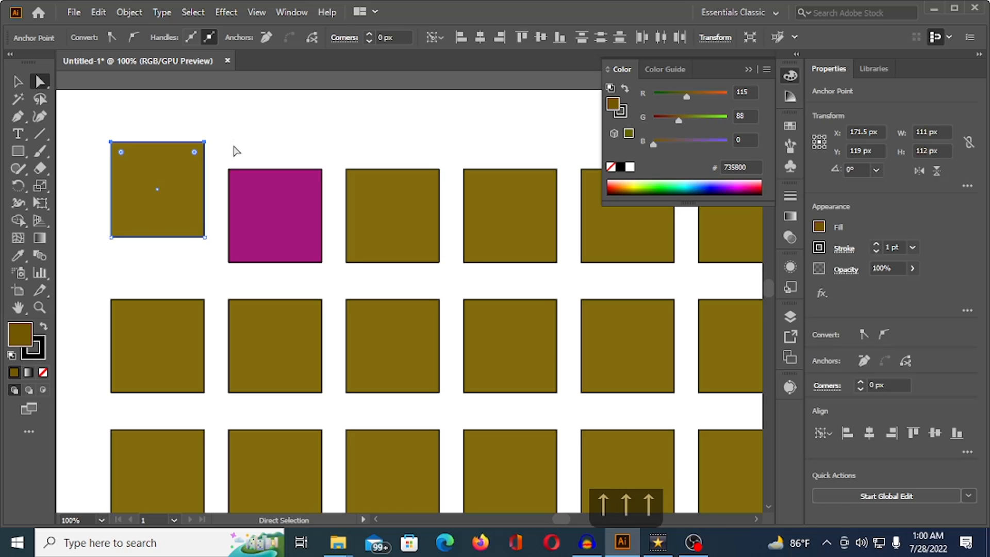
key(Down)
key(Down)
key(Down)
key(Down)
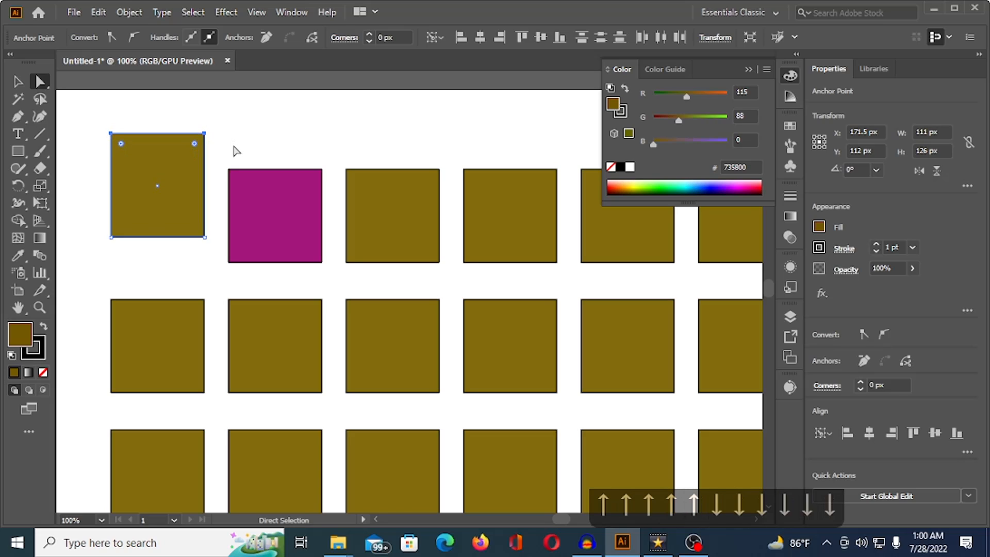
key(Up)
key(Up)
key(Up)
key(Up)
key(Up)
key(Up)
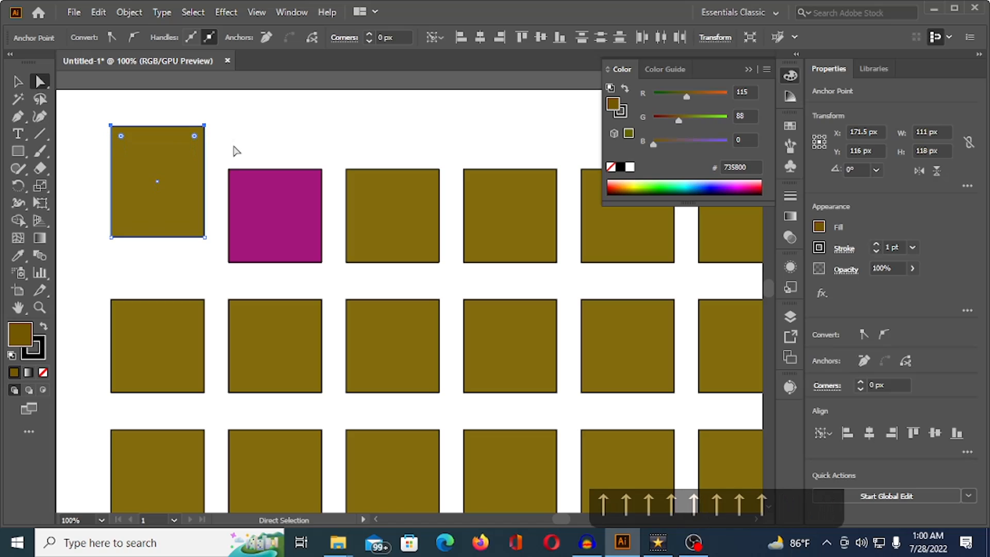
Slant the stretched square by nudging its two upper anchors to the right, back partly to the left, and slightly down.
key(Right)
key(Right)
key(Right)
key(Right)
key(Right)
key(Right)
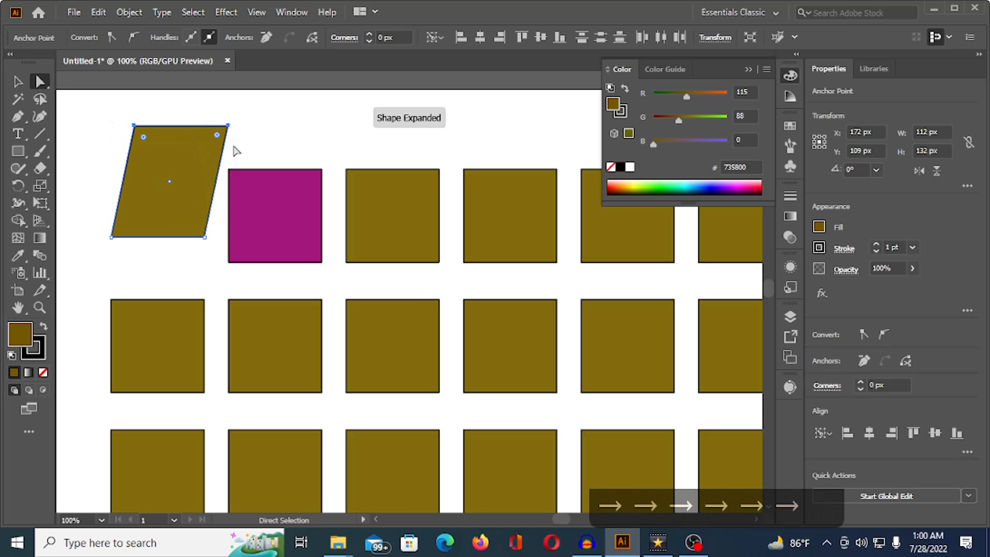
key(Left)
key(Left)
key(Left)
key(Left)
key(Down)
key(Down)
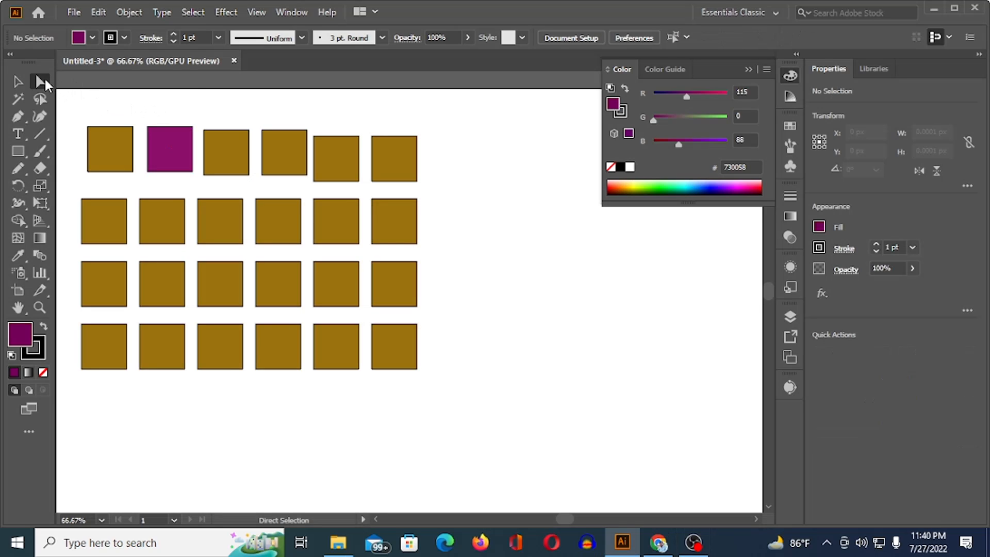
In the Untitled-3 document, examine which tools share the Direct Selection tool's slot.
right_click(46, 81)
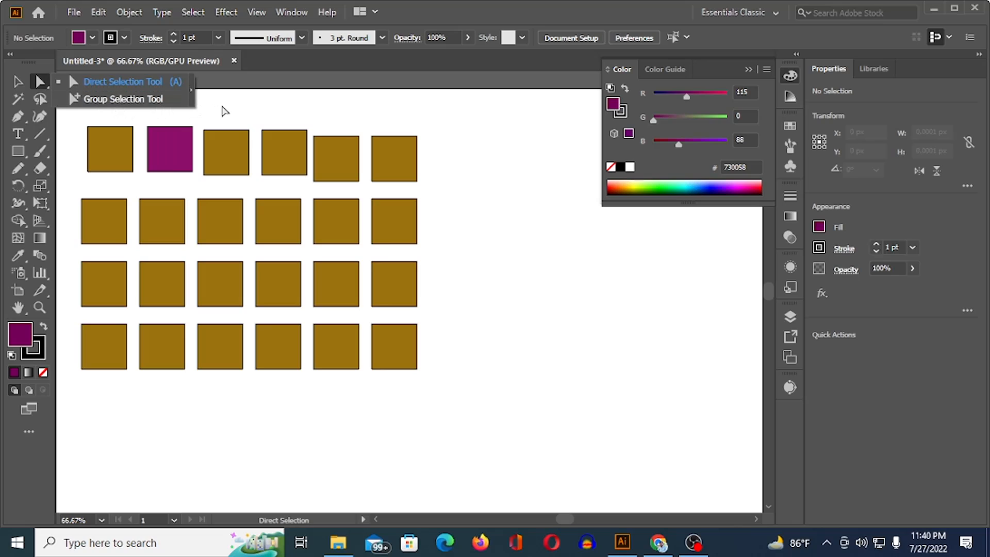
click(146, 115)
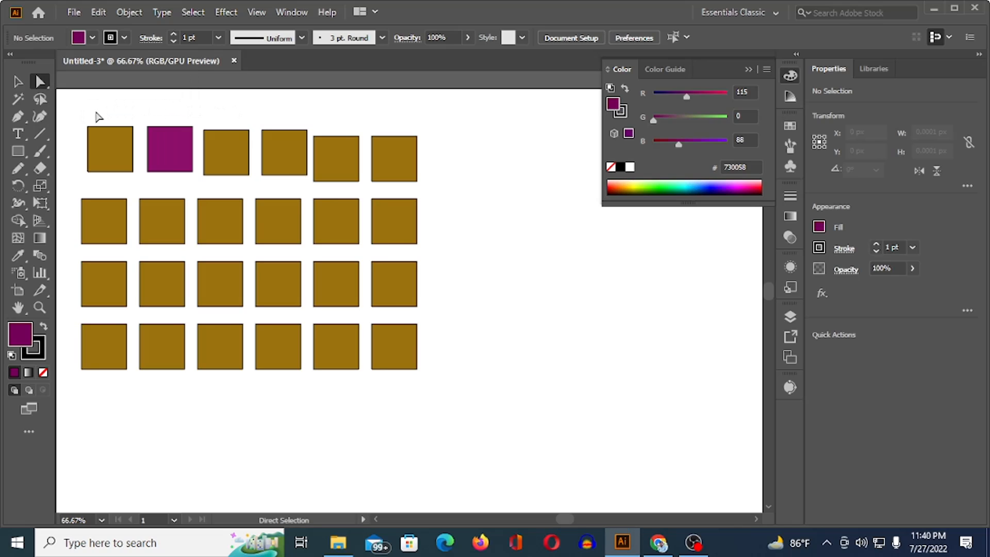
scroll(108, 116, up, 2)
scroll(107, 114, up, 1)
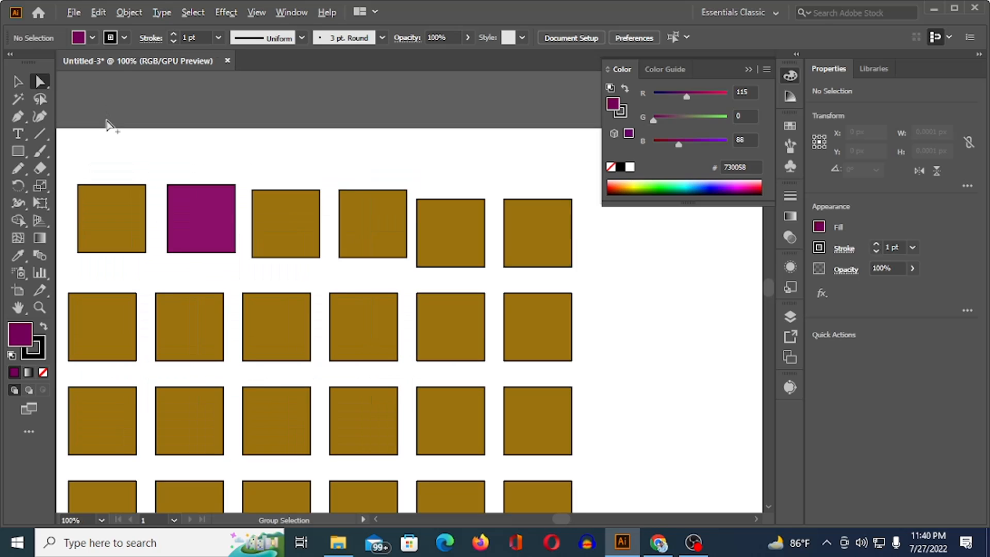
scroll(107, 121, down, 1)
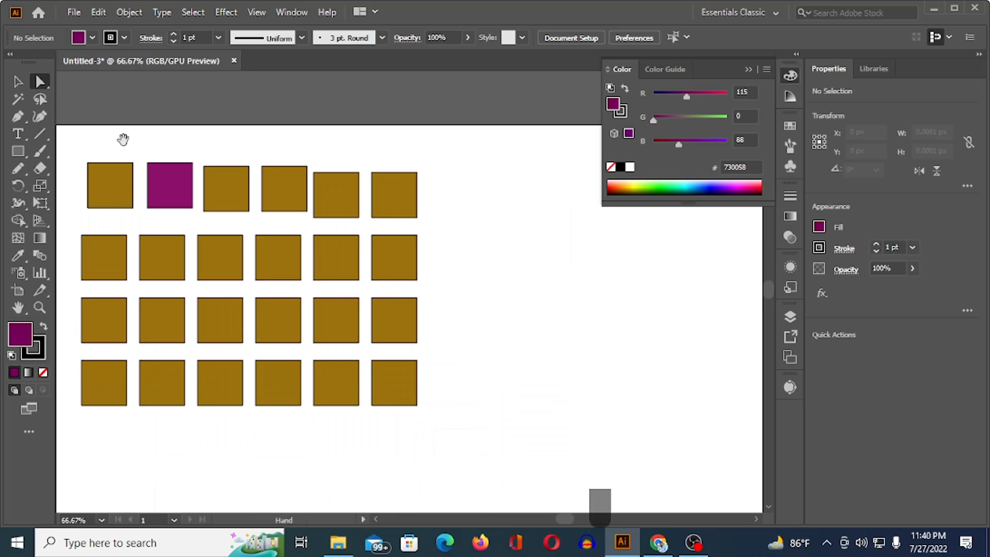
drag(123, 139, 182, 128)
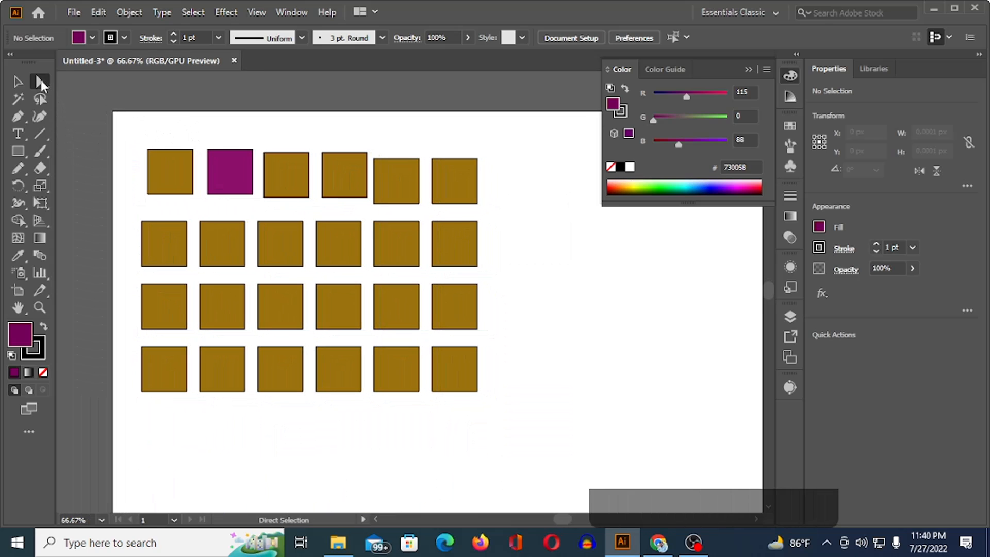
click(41, 80)
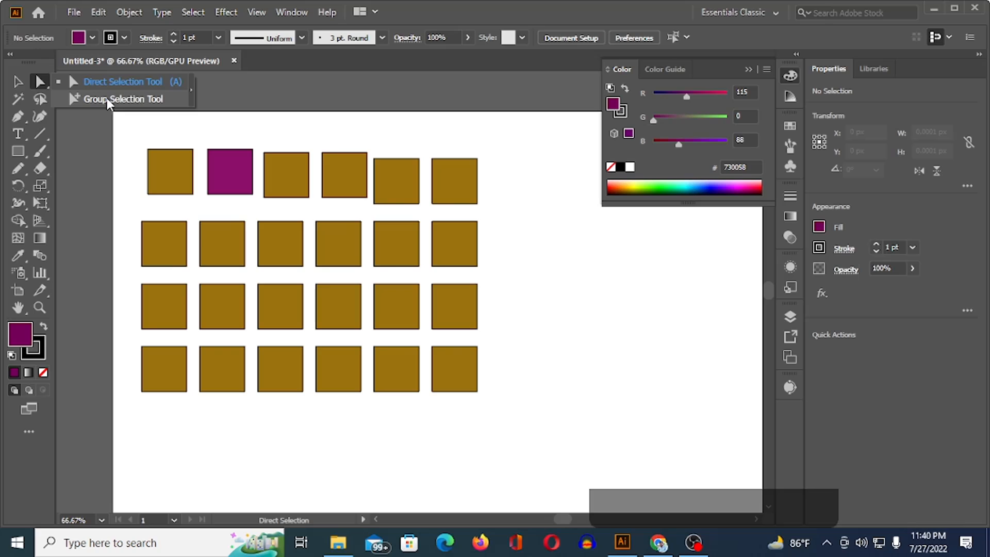
click(227, 130)
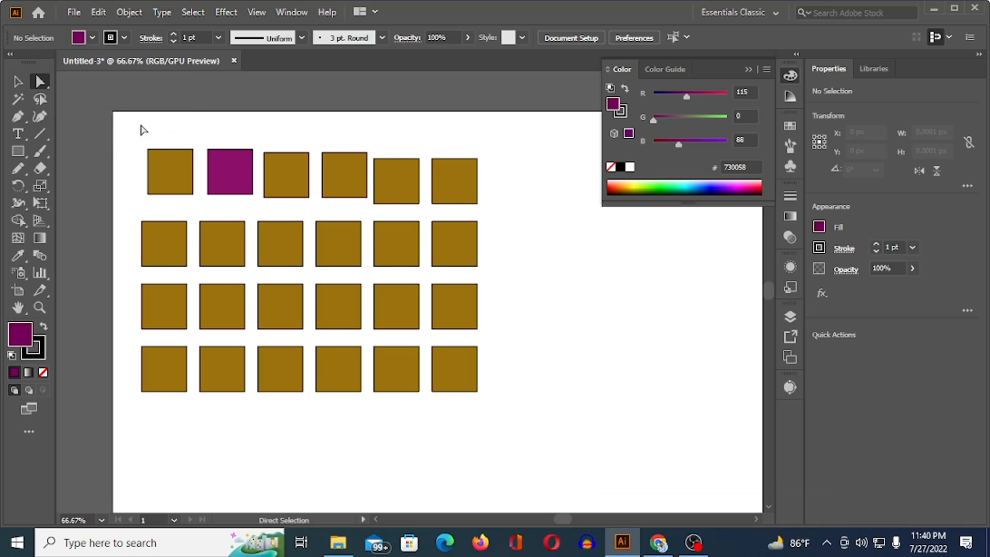
Group the first gold and purple squares, and group the top row's first four squares with the first two squares of the second row.
drag(140, 126, 245, 206)
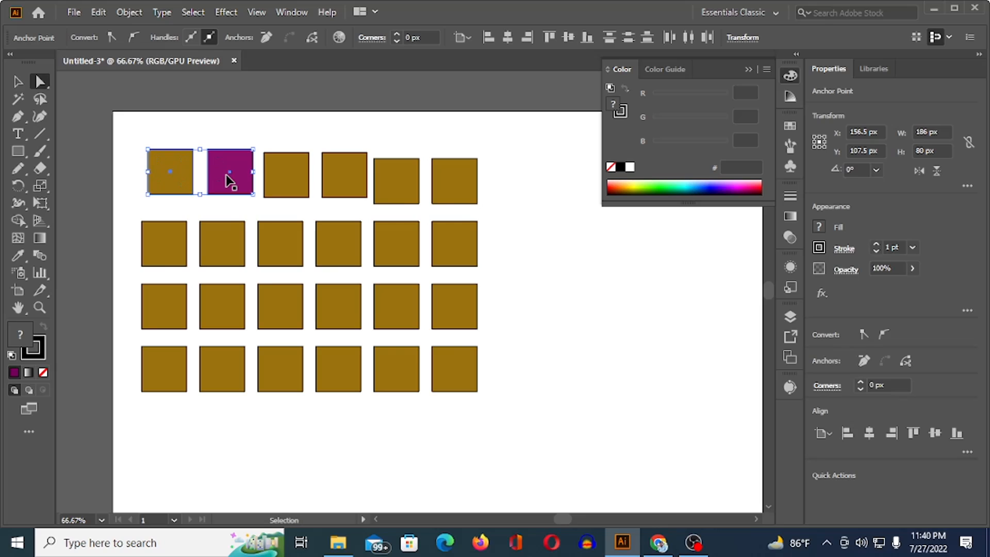
key(ctrl+g)
click(18, 81)
drag(129, 139, 229, 255)
click(265, 137)
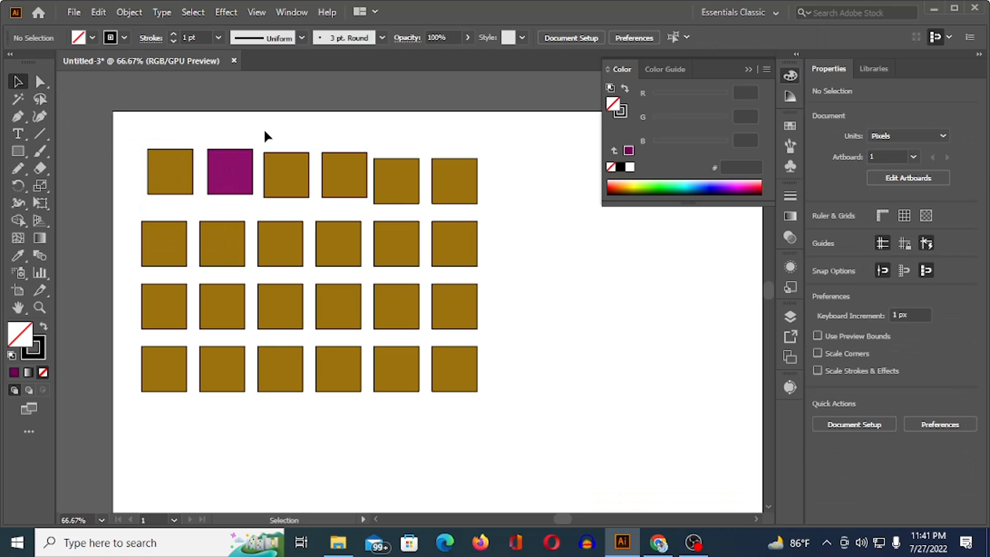
drag(148, 137, 252, 262)
key(ctrl)
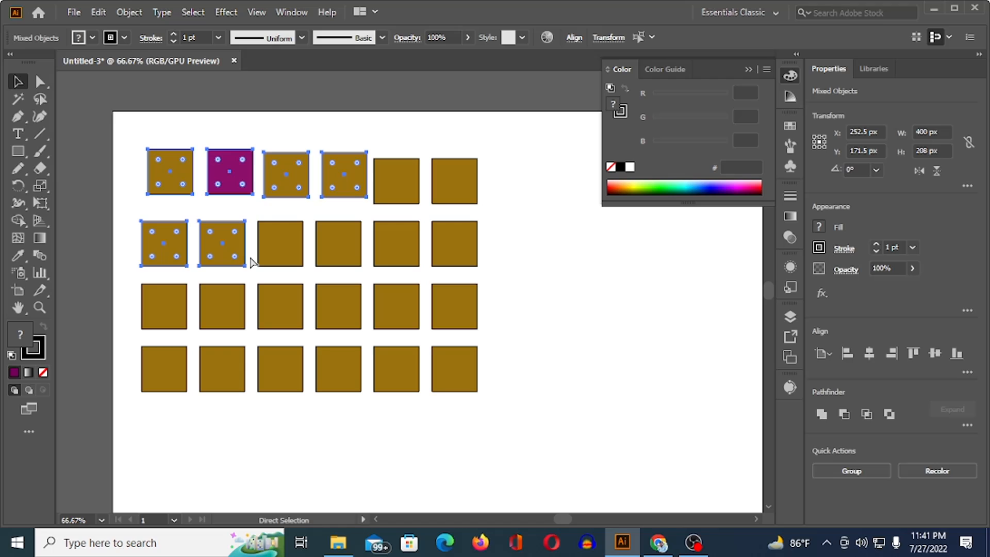
key(ctrl+g)
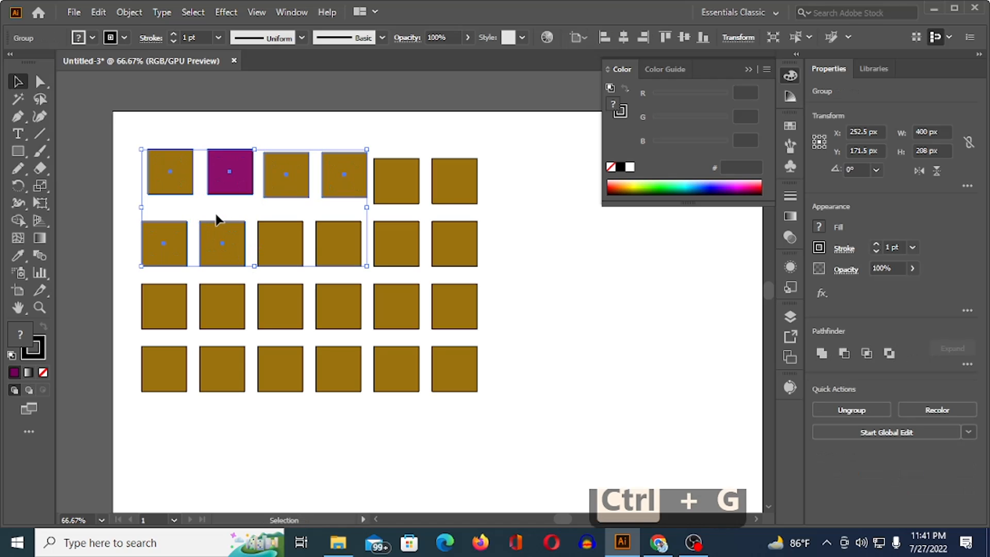
Group all squares of the upper two rows together, nesting the existing groups.
click(148, 134)
drag(148, 134, 476, 274)
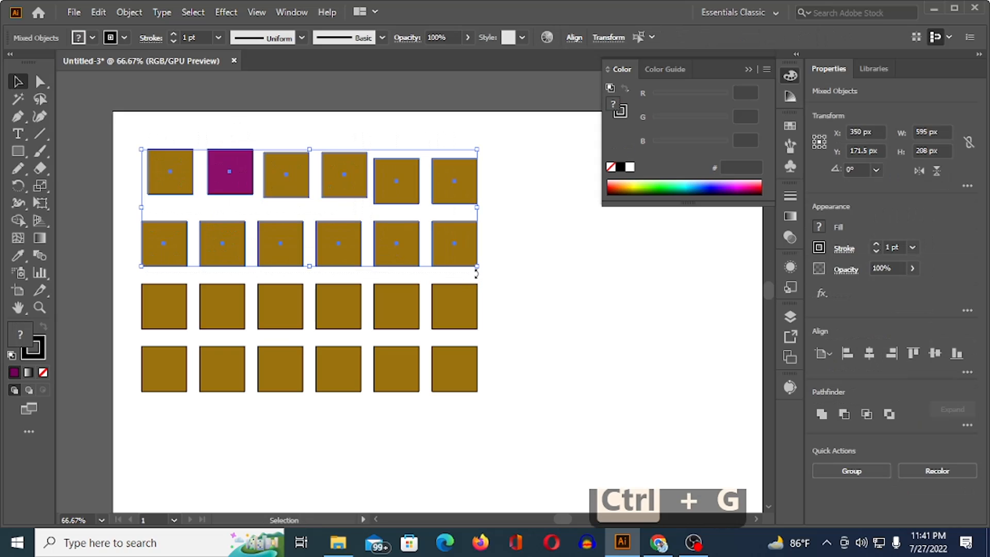
key(ctrl+g)
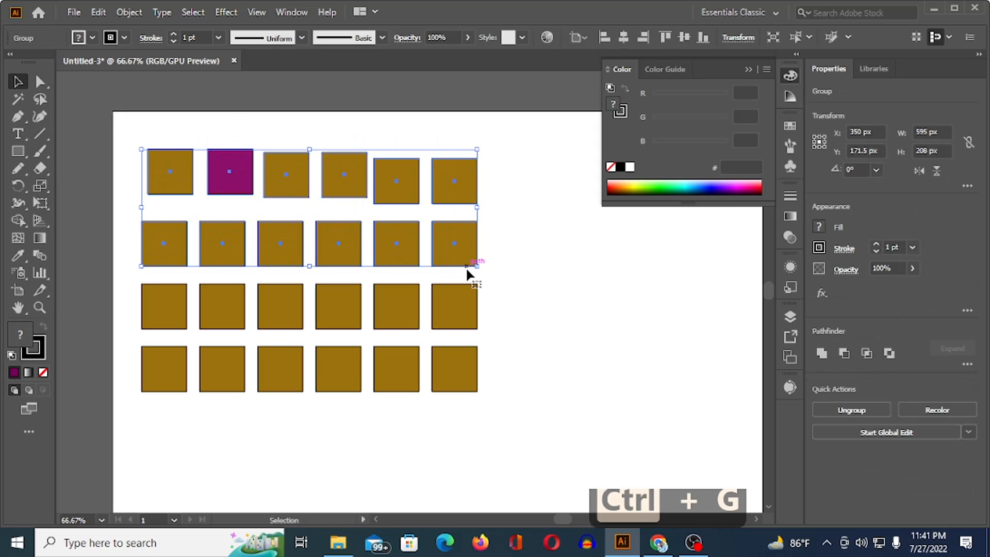
Group the upper two rows with the first four columns of the lower rows, and nest everything in one group of all squares.
drag(155, 122, 362, 407)
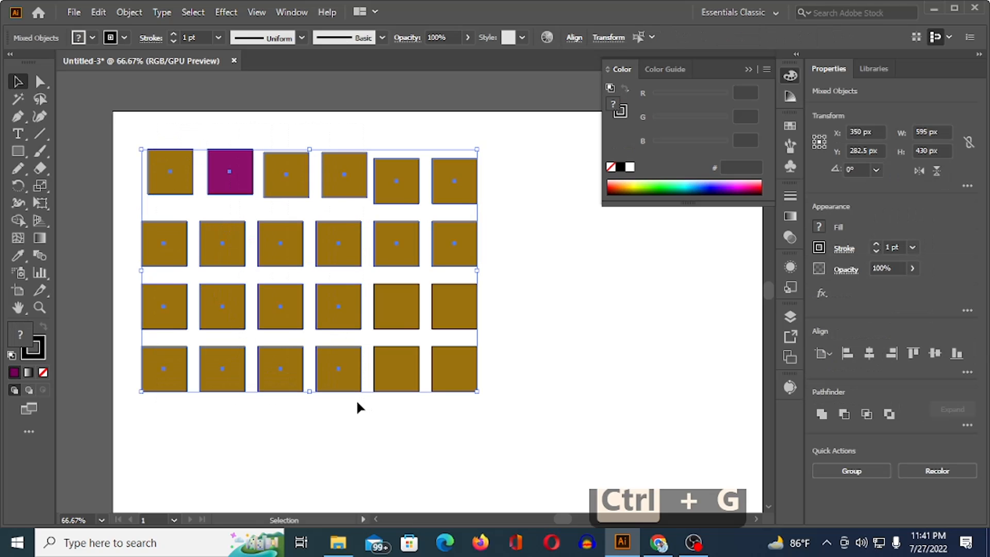
key(ctrl+g)
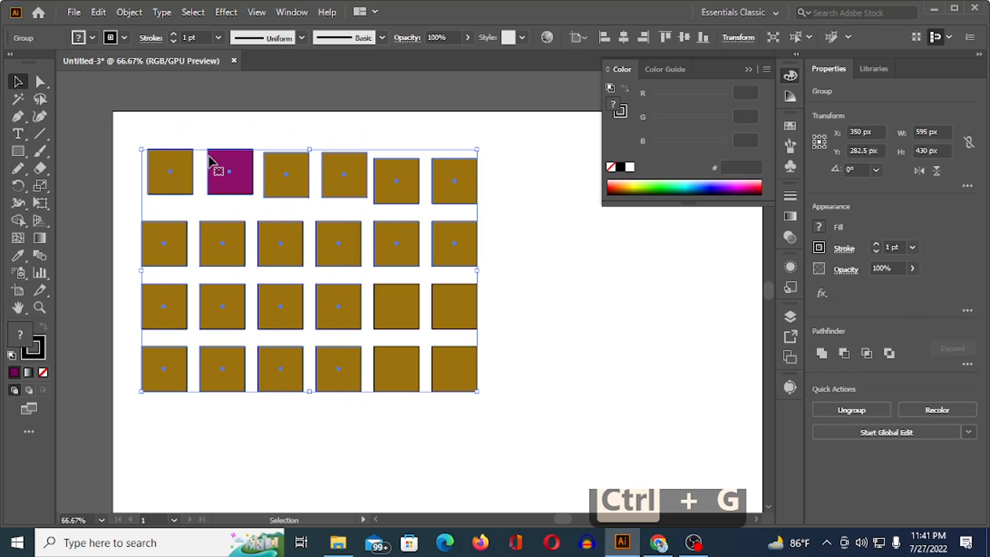
drag(178, 125, 482, 413)
key(ctrl+g)
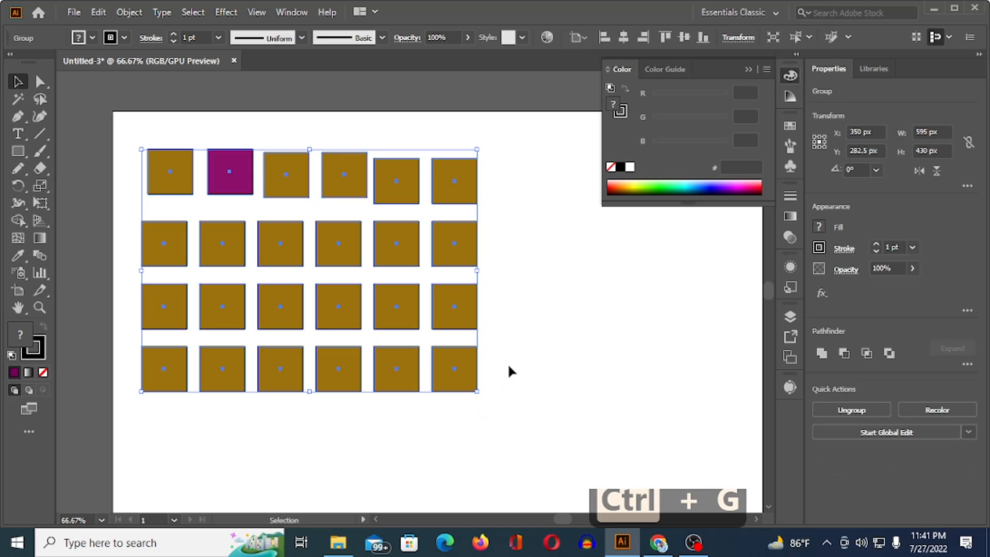
click(515, 267)
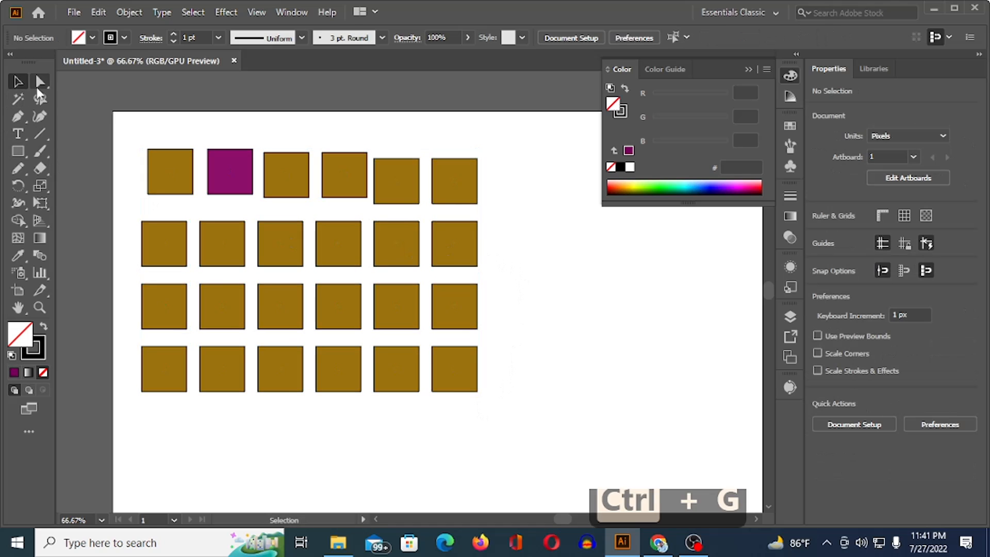
With the Group Selection tool, select the first gold square and extend the selection to its group with the purple square.
drag(39, 83, 113, 103)
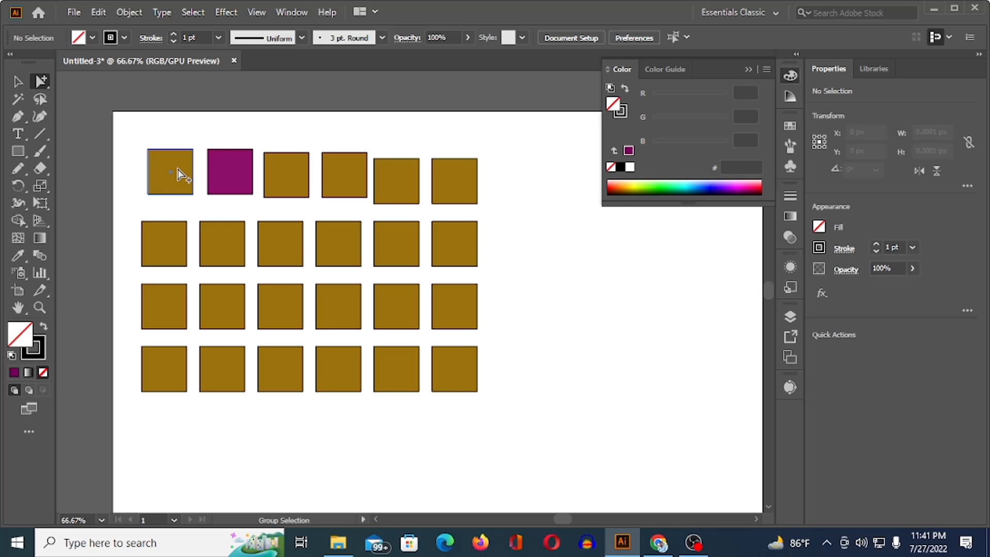
scroll(178, 172, up, 1)
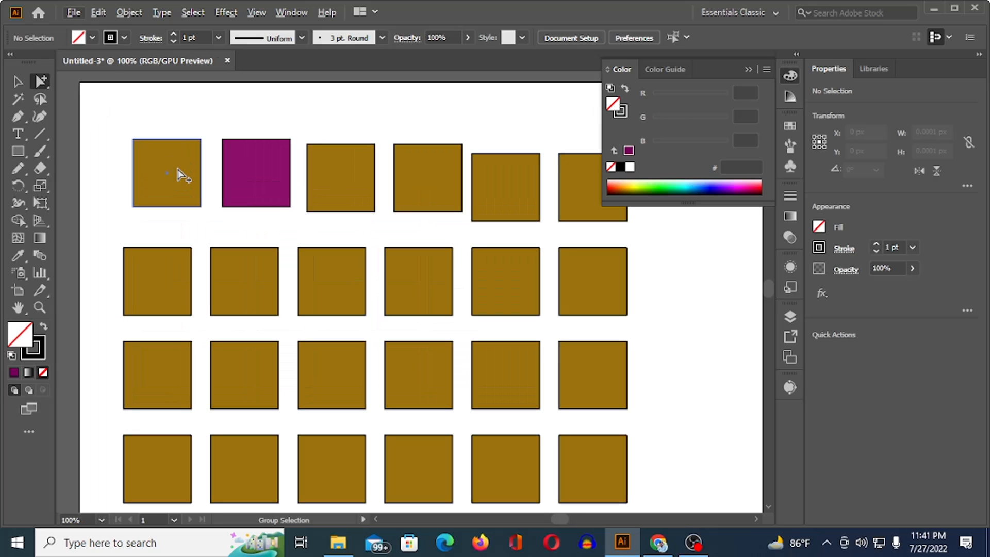
click(178, 175)
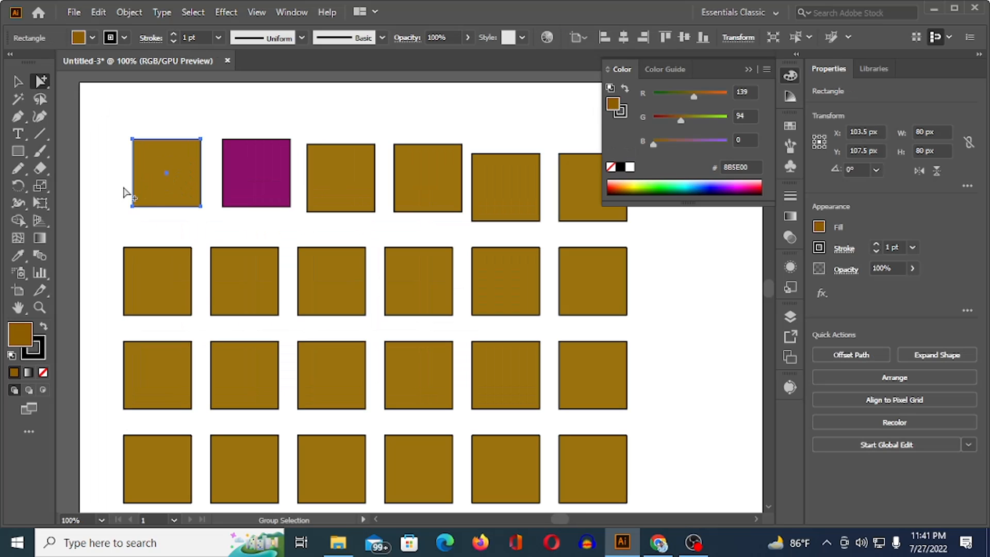
click(183, 171)
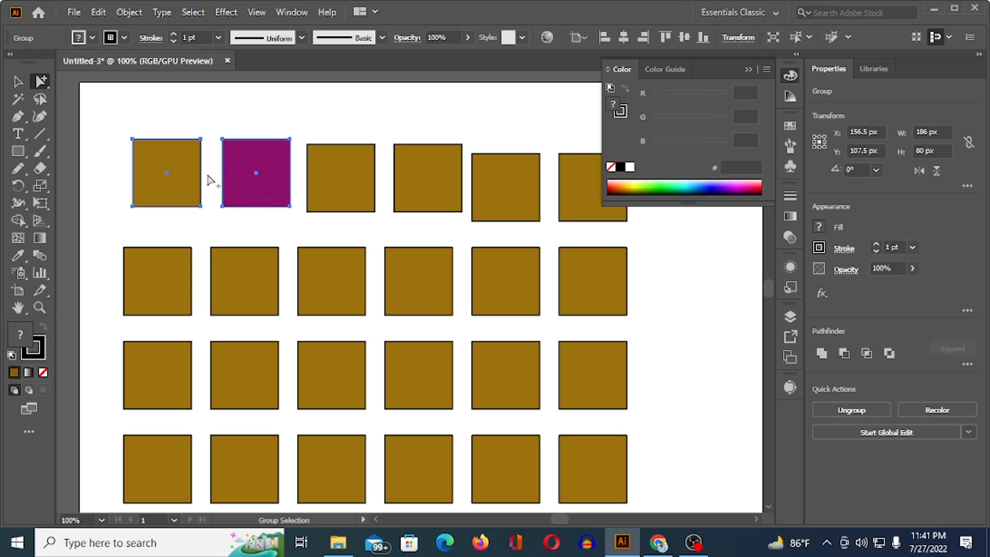
Shift the gold and purple pair about 11 px left and 6 px down, then extend selection to the first four squares and shift them slightly up-left.
scroll(210, 181, down, 1)
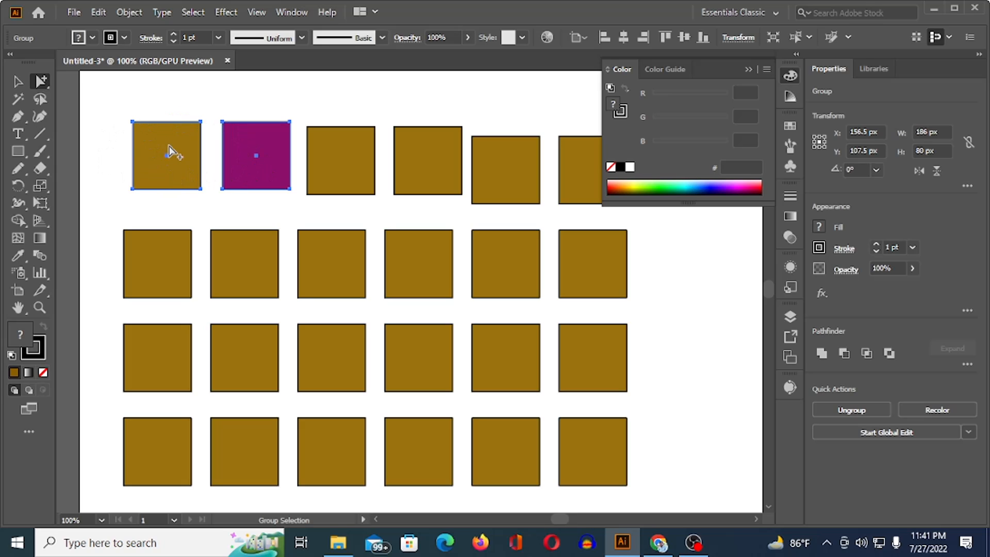
mouse_move(180, 157)
mouse_down()
mouse_move(163, 132)
mouse_move(183, 163)
mouse_move(142, 159)
mouse_move(168, 161)
mouse_up()
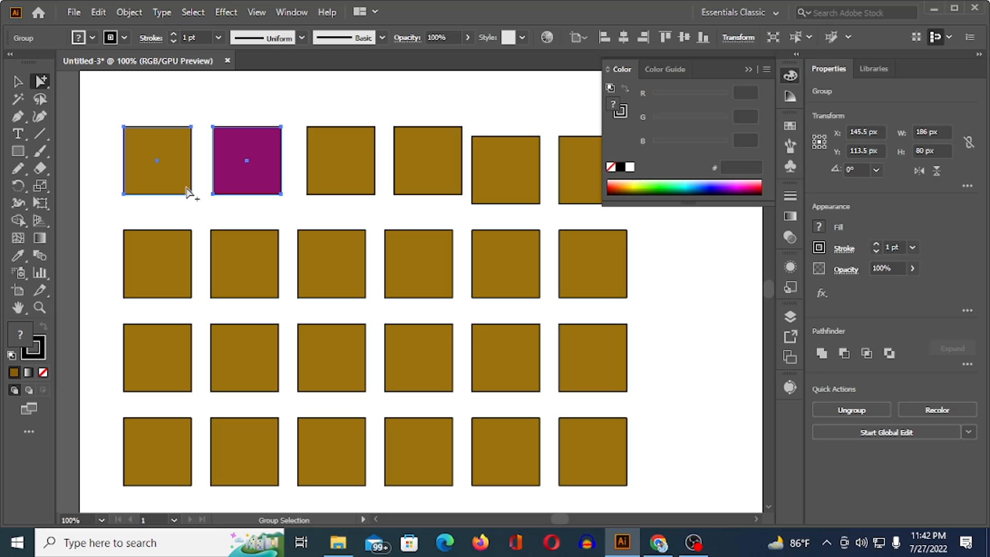
click(174, 164)
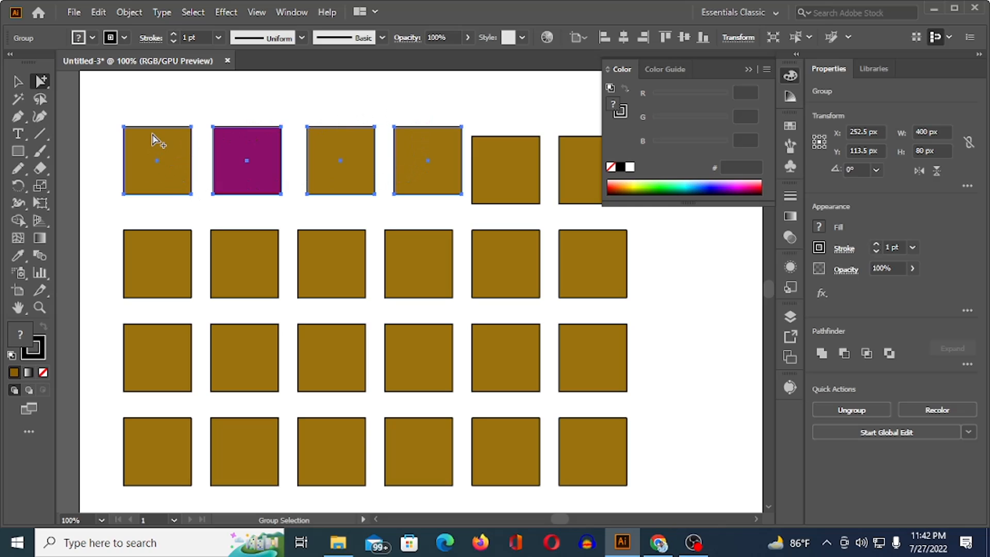
mouse_move(171, 154)
mouse_down()
mouse_move(148, 125)
mouse_move(168, 142)
mouse_move(161, 152)
mouse_up()
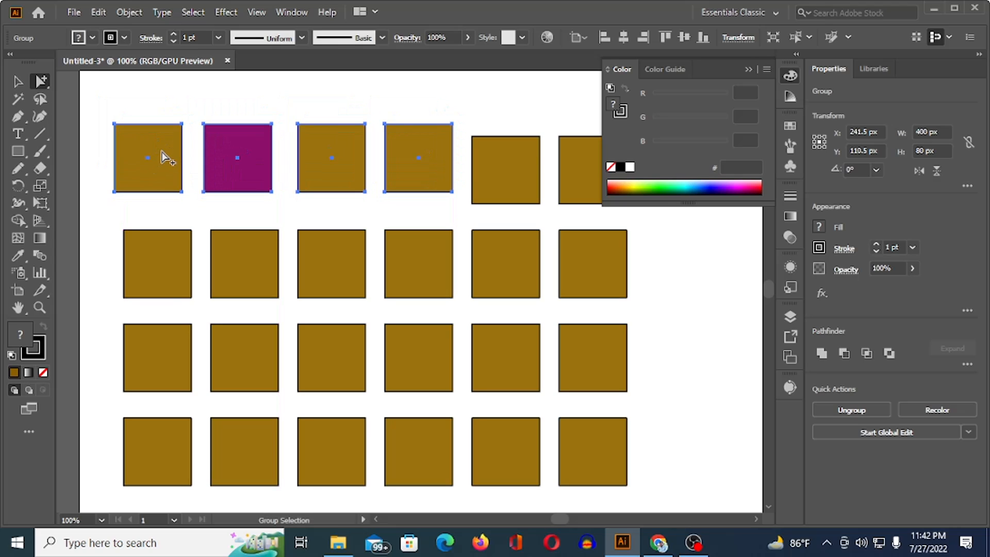
Extend the selection to the group including the second row's first two squares and move it about 11 px right and 18 px up.
click(161, 151)
mouse_move(164, 158)
mouse_down()
mouse_move(161, 126)
mouse_move(168, 150)
mouse_move(158, 134)
mouse_move(178, 140)
mouse_move(155, 135)
mouse_move(143, 147)
mouse_move(166, 154)
mouse_up()
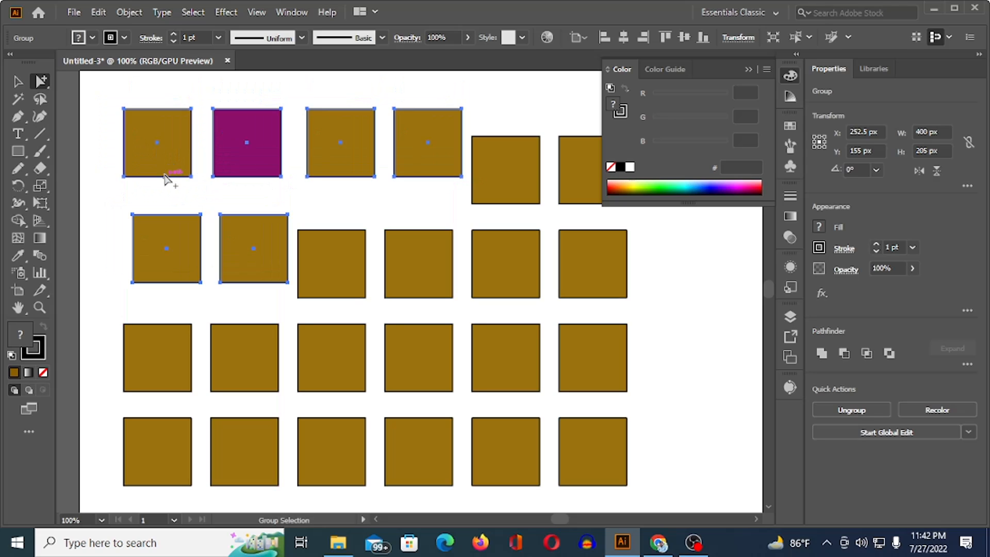
Extend the selection through the upper two rows to the whole grid, and move the grid about 15 px right and 3 px down.
click(171, 150)
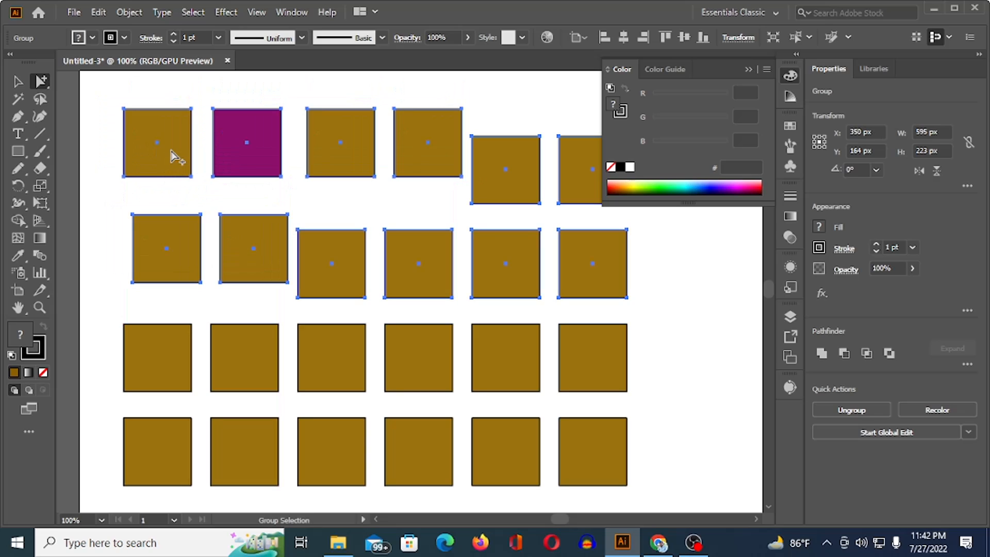
click(171, 150)
mouse_move(171, 157)
mouse_down()
mouse_move(165, 123)
mouse_move(180, 159)
mouse_up()
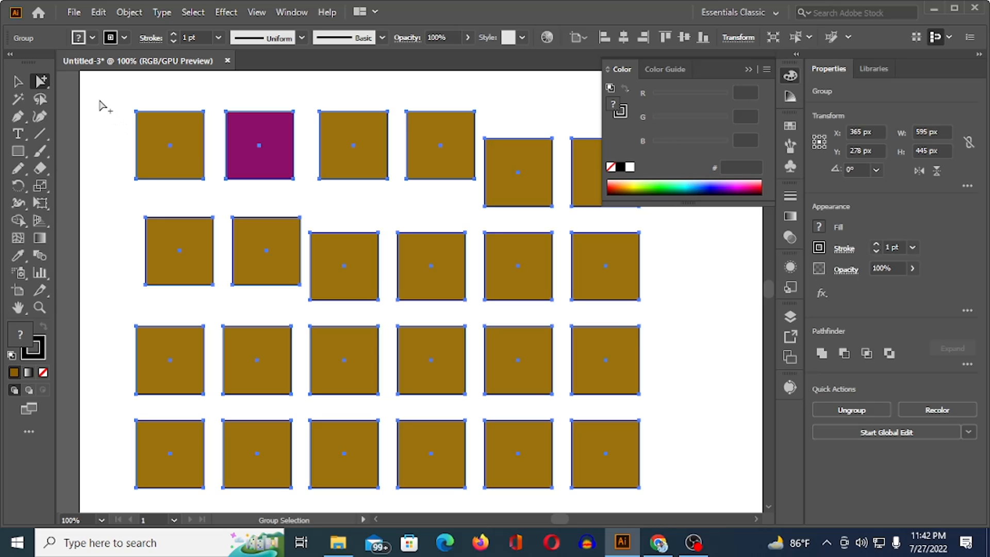
scroll(100, 106, down, 1)
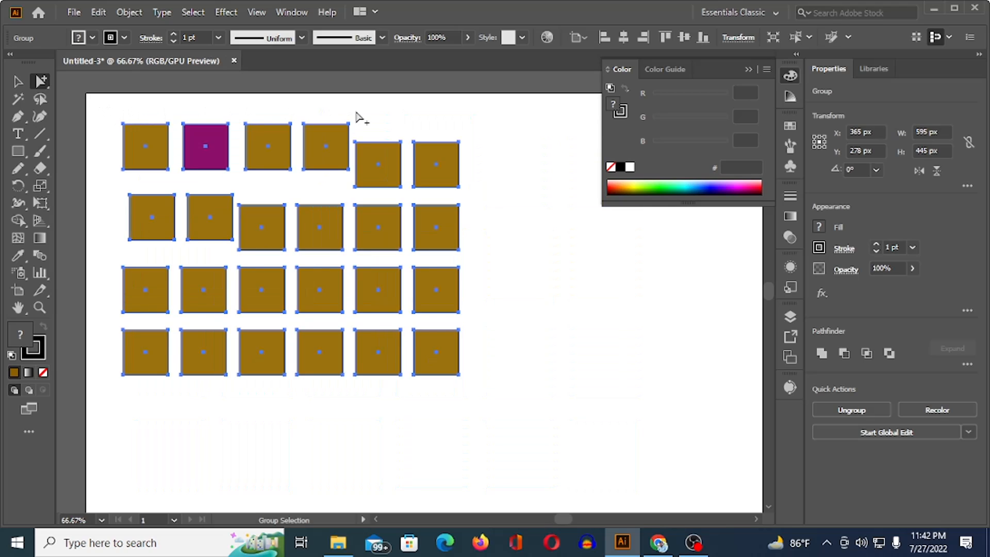